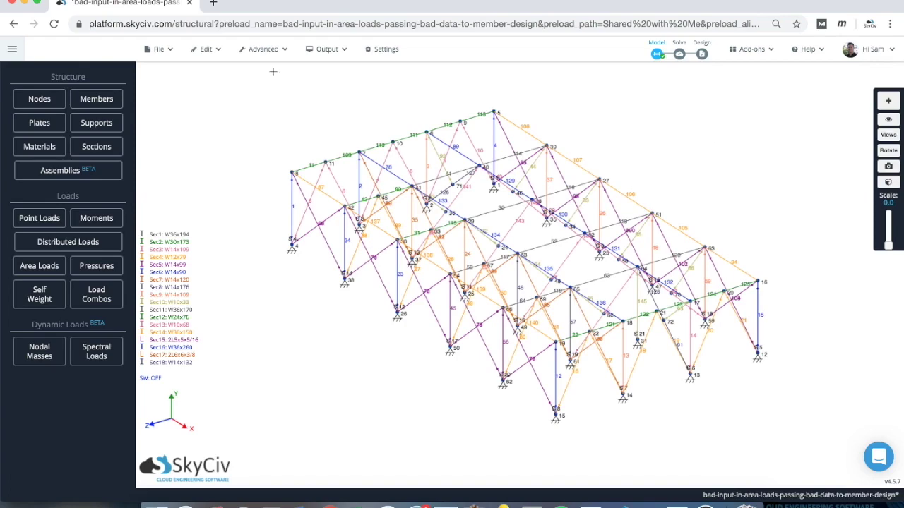
Step: Run the Repair Model check with default options, which finds no problems in the truss
{"action": "left_click", "coordinate": [269, 51]}
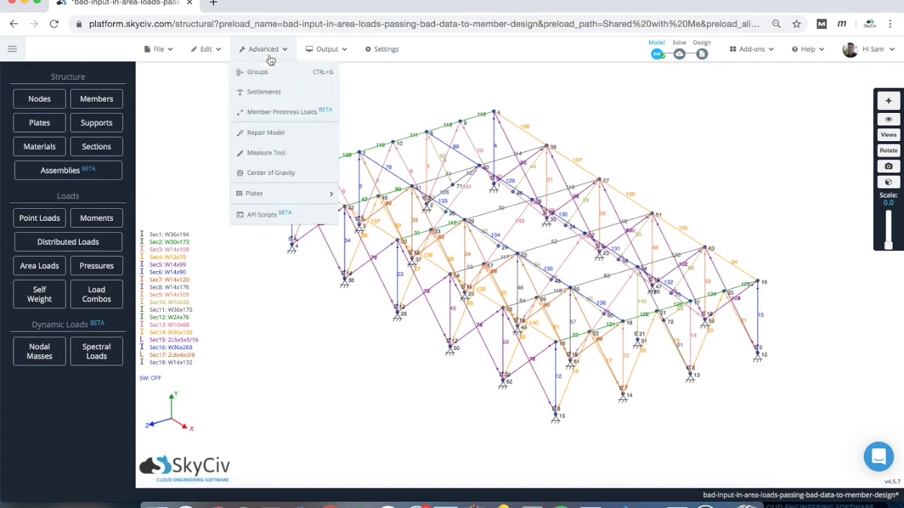
{"action": "left_click", "coordinate": [269, 136]}
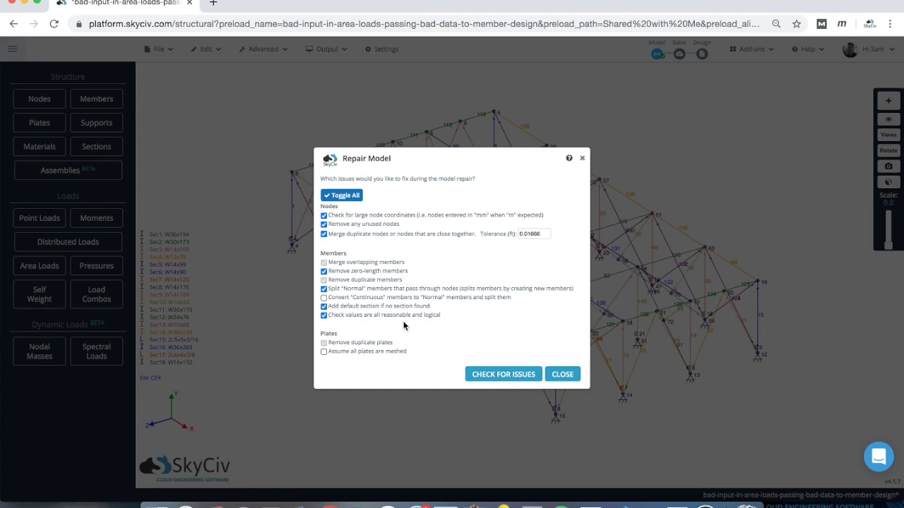
{"action": "left_click_drag", "start_coordinate": [487, 157], "coordinate": [487, 137]}
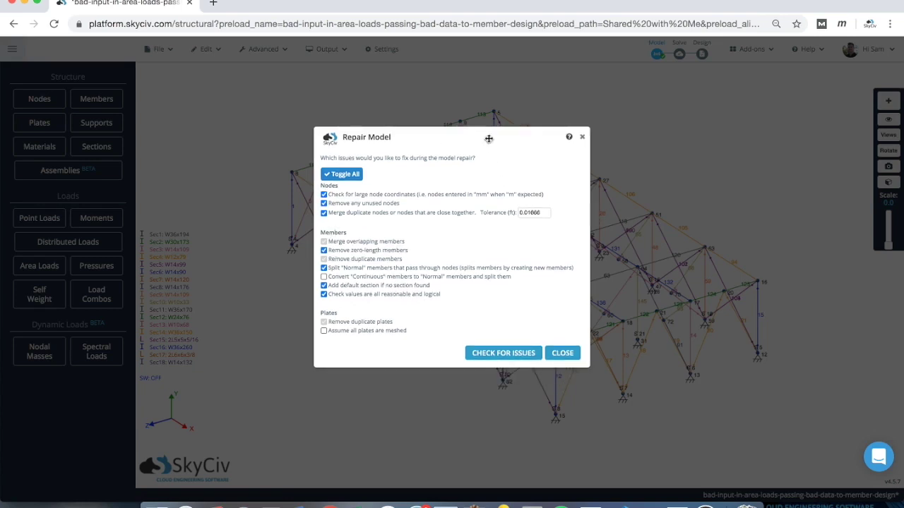
{"action": "left_click", "coordinate": [516, 359]}
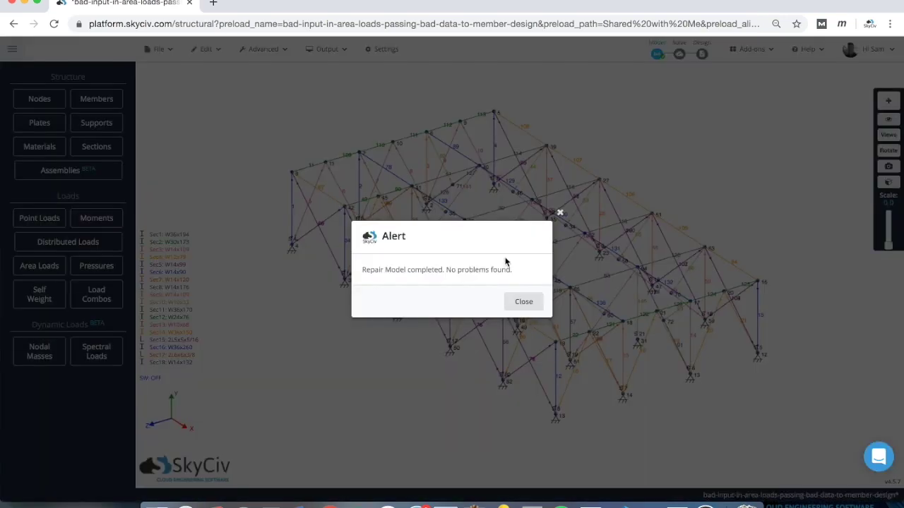
Step: Dismiss the no-problems alert, inspect node 6's coordinates, then deselect it
{"action": "left_click", "coordinate": [523, 301]}
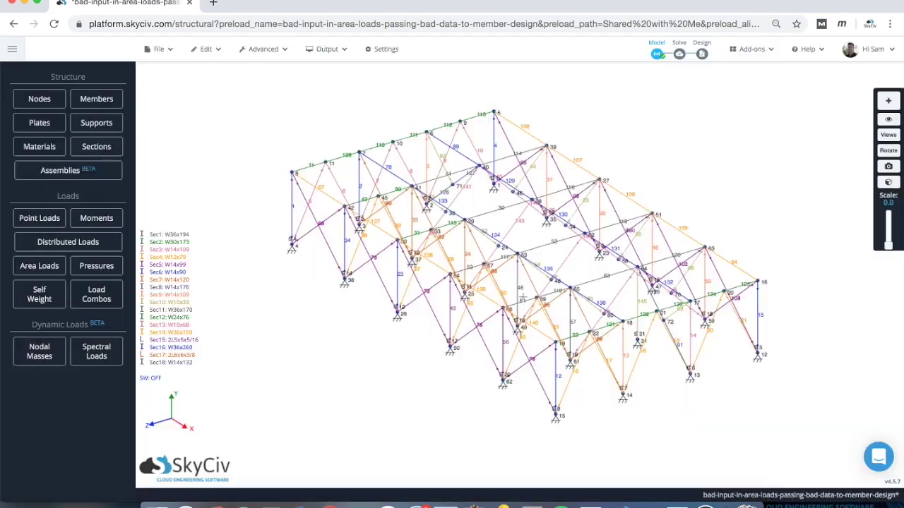
{"action": "left_click", "coordinate": [428, 132]}
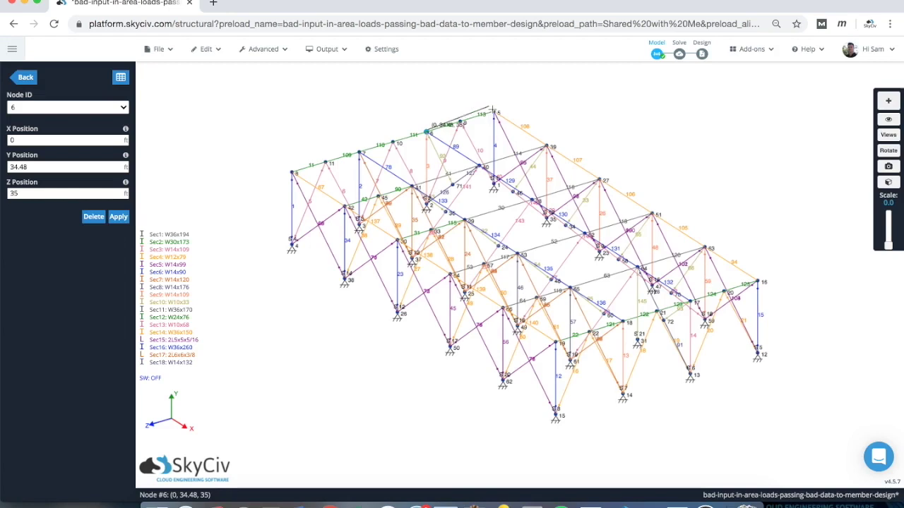
{"action": "left_click", "coordinate": [555, 110]}
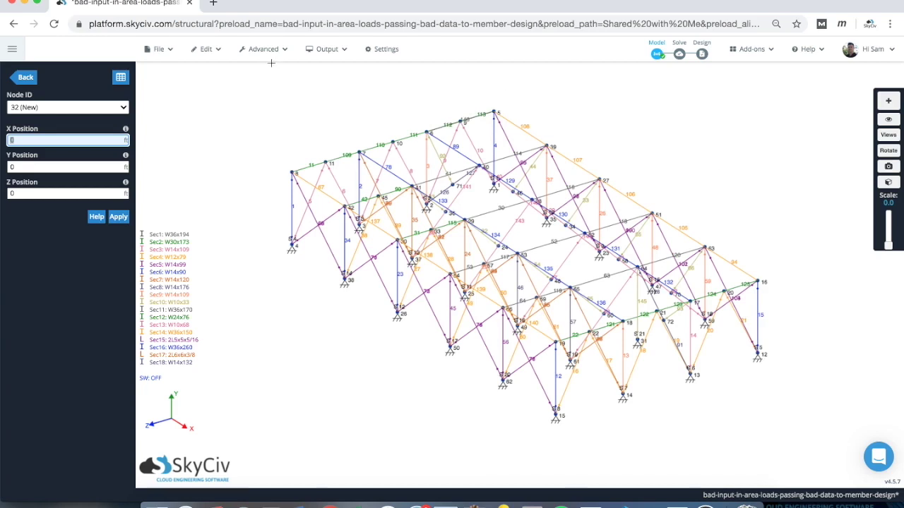
{"action": "left_click", "coordinate": [263, 48]}
Step: Re-run the repair check and merge overlapping members 112 and 113 into member 146
{"action": "left_click", "coordinate": [270, 137]}
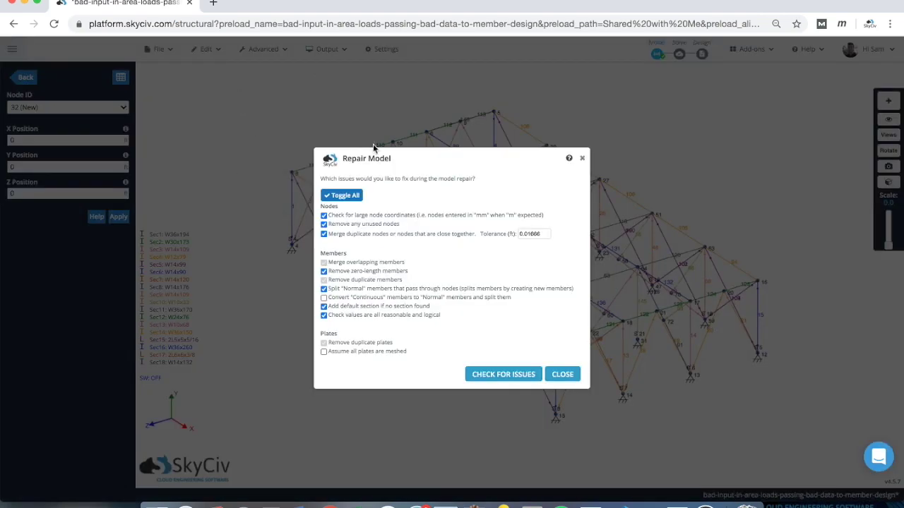
{"action": "left_click", "coordinate": [478, 374]}
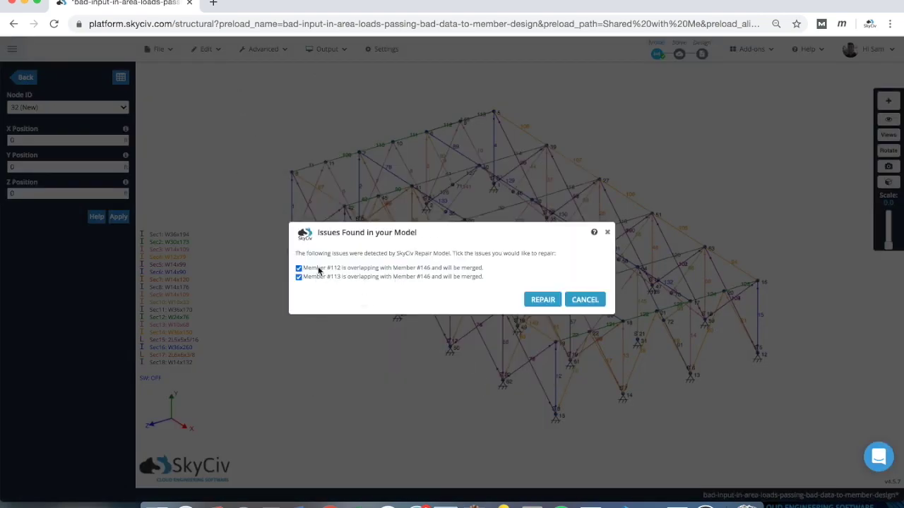
{"action": "left_click", "coordinate": [540, 300]}
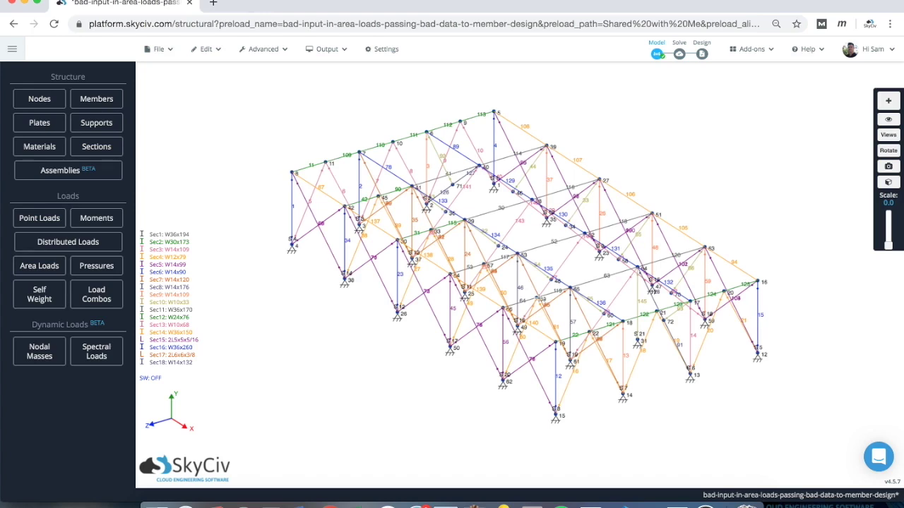
{"action": "left_click_drag", "start_coordinate": [540, 299], "coordinate": [819, 284]}
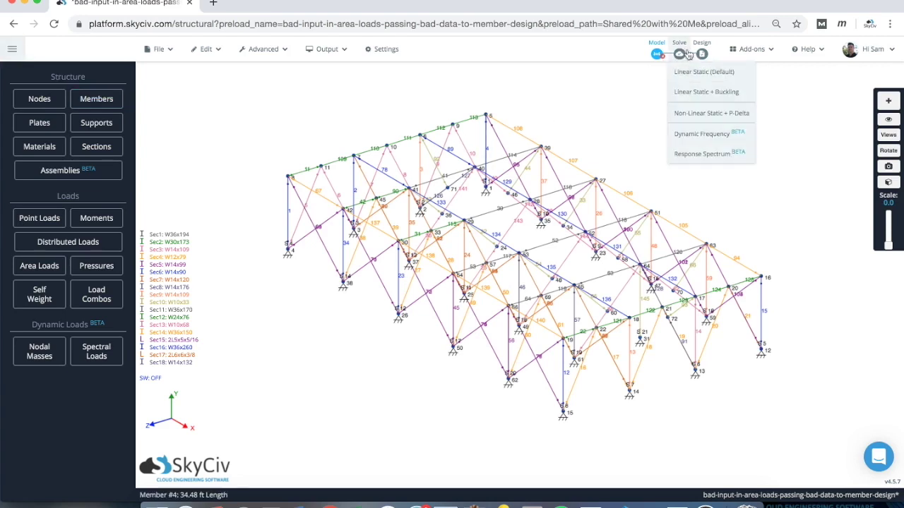
Step: Attempt a Linear Static solve and dismiss the error that member 1 is under-constrained
{"action": "left_click", "coordinate": [682, 54]}
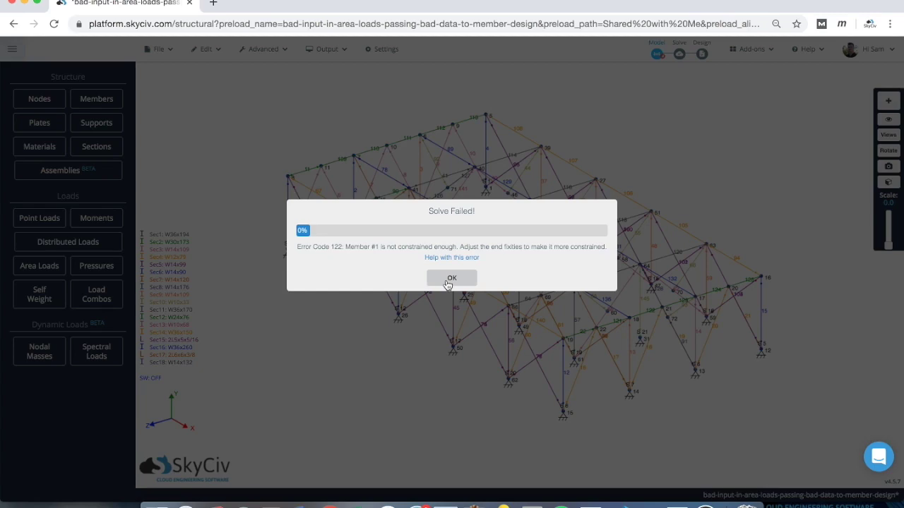
{"action": "left_click", "coordinate": [449, 279]}
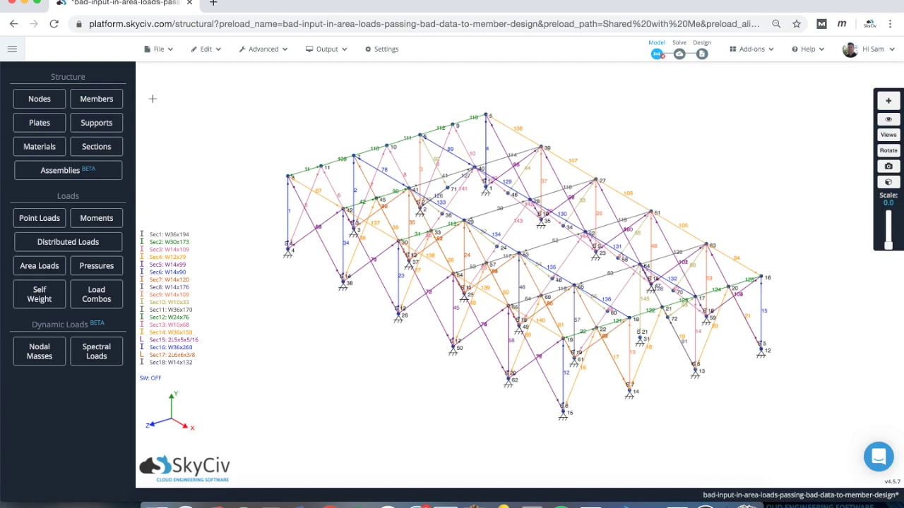
{"action": "left_click", "coordinate": [99, 105]}
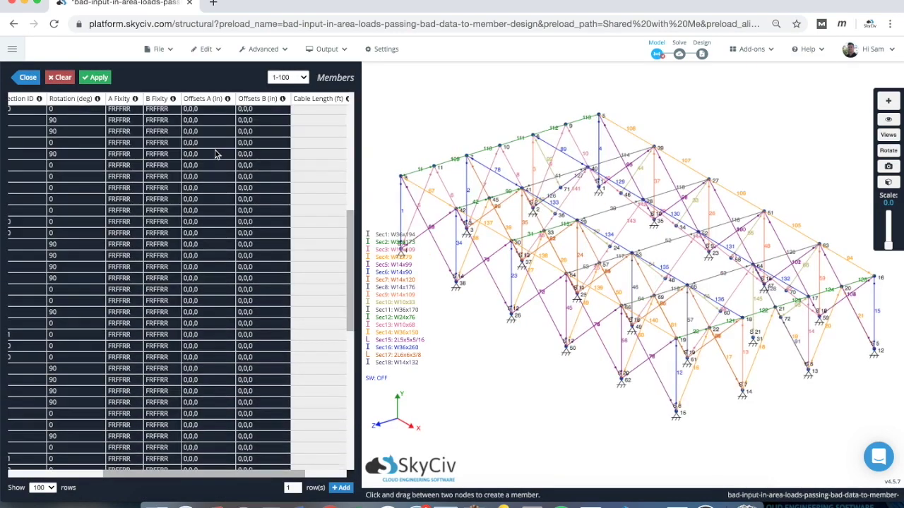
Step: Fill FFFFFF into A and B Fixity for every member in the Members table and apply
{"action": "scroll", "coordinate": [215, 153], "scroll_direction": "up", "scroll_amount": 5}
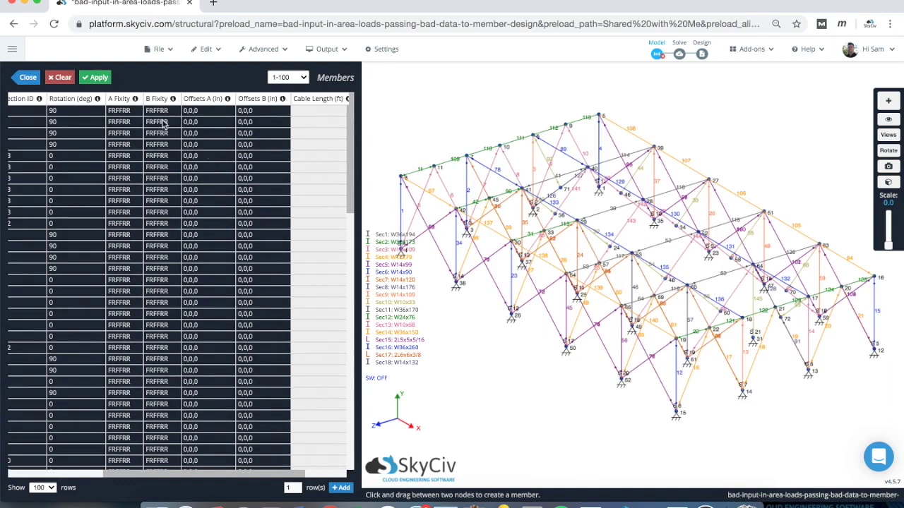
{"action": "left_click", "coordinate": [124, 112]}
{"action": "type", "text": "FF"}
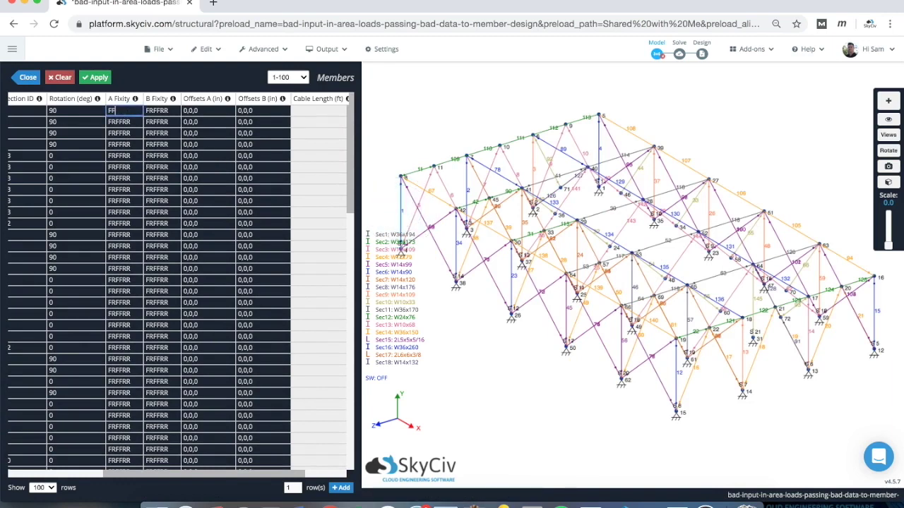
{"action": "type", "text": "FFFF"}
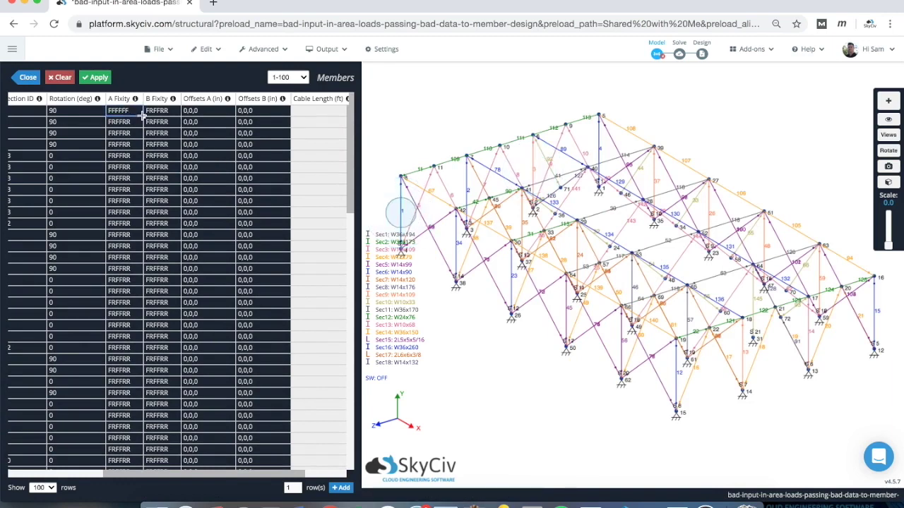
{"action": "left_click_drag", "start_coordinate": [142, 115], "coordinate": [161, 441]}
{"action": "left_click", "coordinate": [85, 82]}
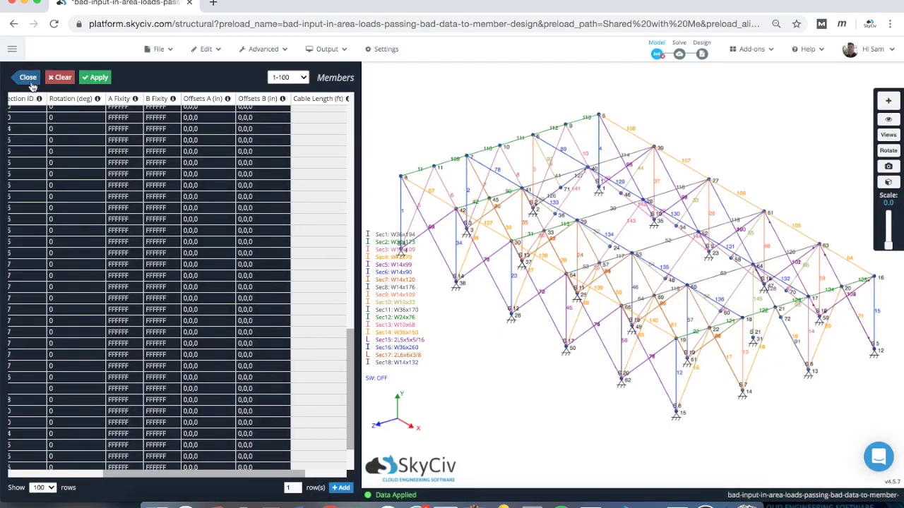
{"action": "left_click", "coordinate": [28, 78]}
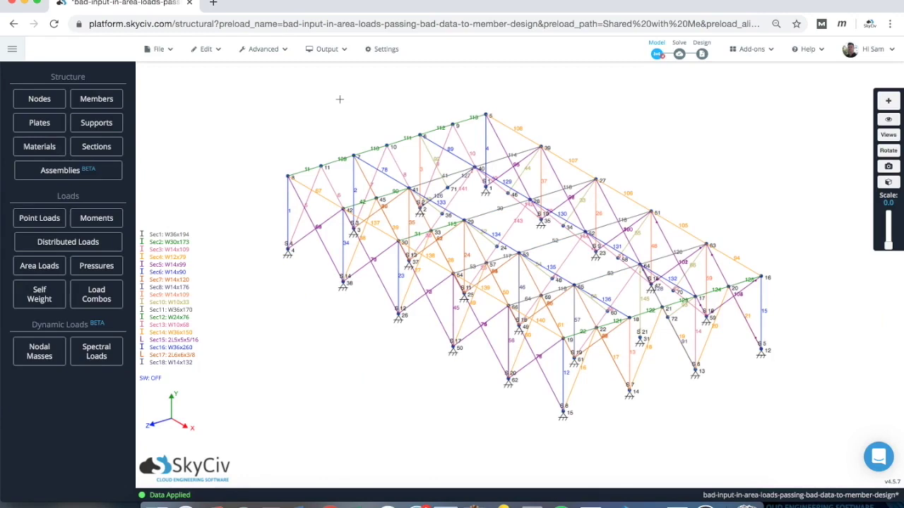
Step: Multi-edit all members to FFFFFF fixity at both ends, confirm, and re-solve successfully
{"action": "left_click", "coordinate": [104, 98]}
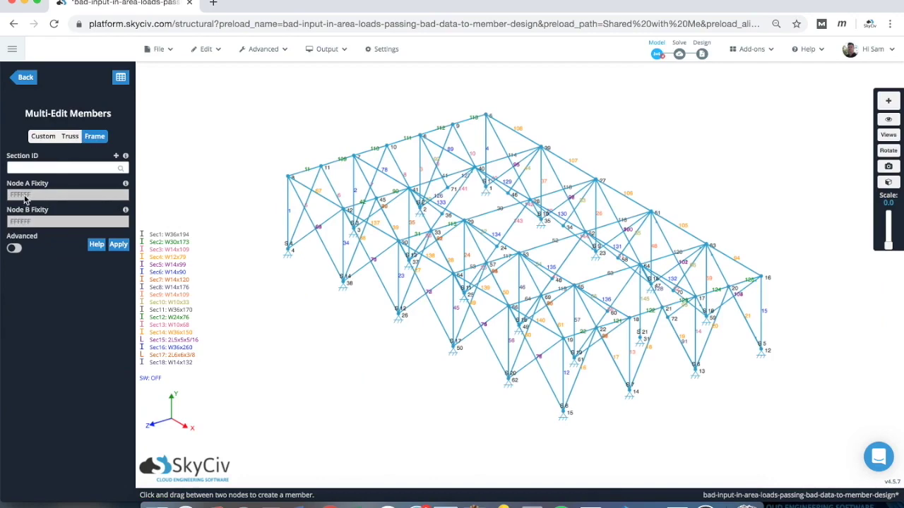
{"action": "left_click", "coordinate": [119, 244]}
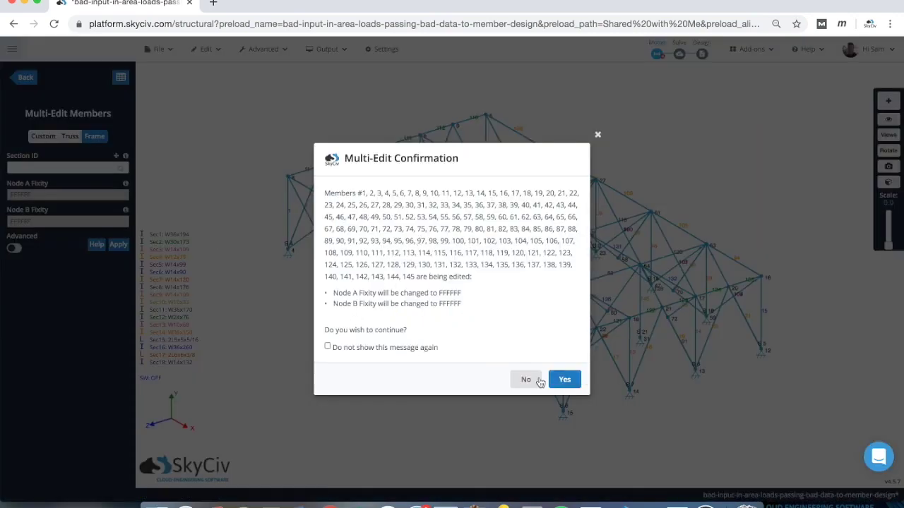
{"action": "left_click", "coordinate": [573, 379]}
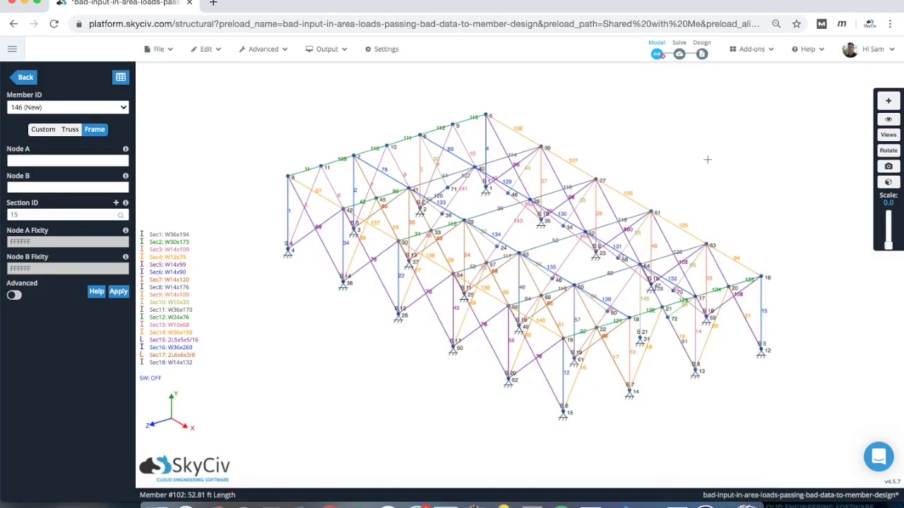
{"action": "left_click", "coordinate": [684, 56]}
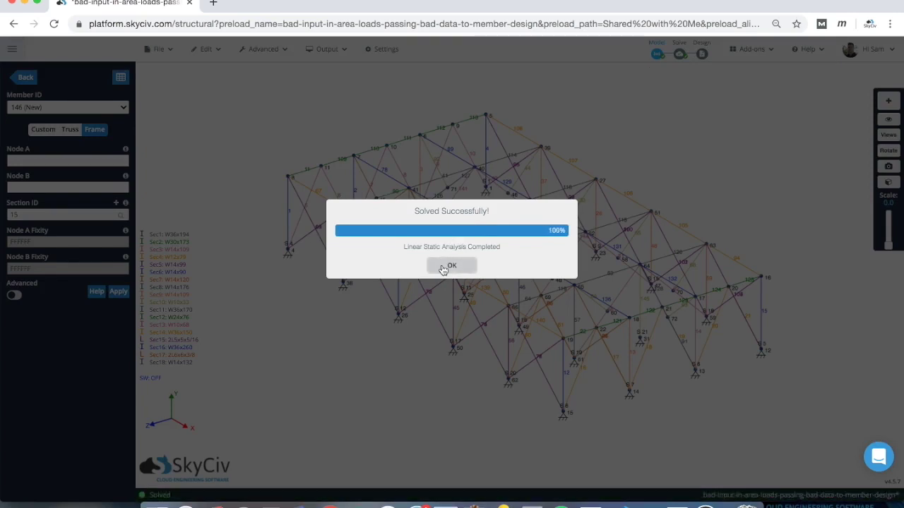
Step: Dismiss the solved message, return to the model, and box-select the right-hand bay members
{"action": "left_click", "coordinate": [443, 268]}
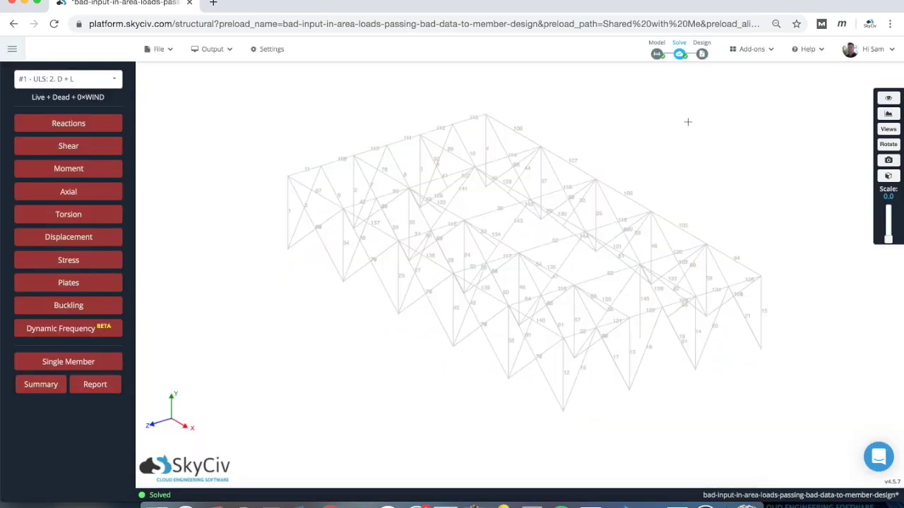
{"action": "left_click", "coordinate": [657, 54]}
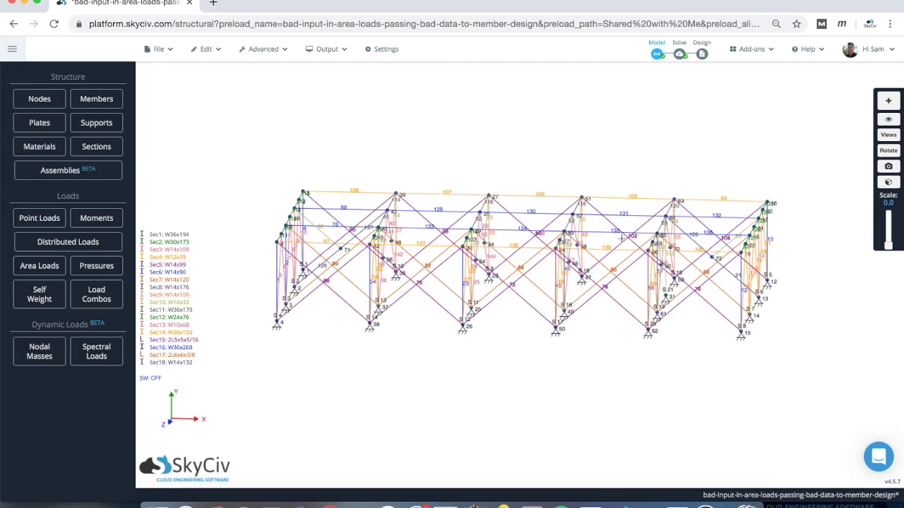
{"action": "left_click_drag", "start_coordinate": [533, 129], "coordinate": [838, 382]}
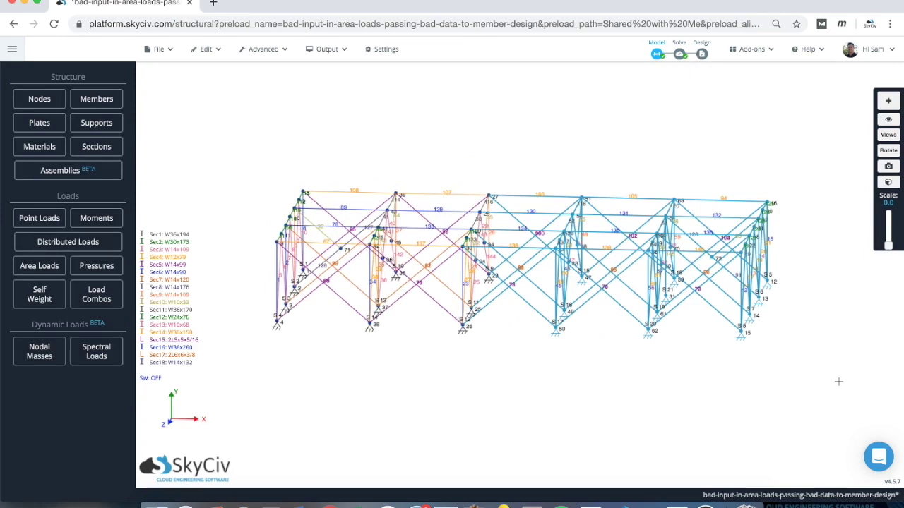
{"action": "left_click", "coordinate": [469, 152]}
Step: Set the restraint code of node 23's support to RRRFFF in the Supports table
{"action": "left_click_drag", "start_coordinate": [540, 131], "coordinate": [542, 128]}
{"action": "left_click", "coordinate": [96, 122]}
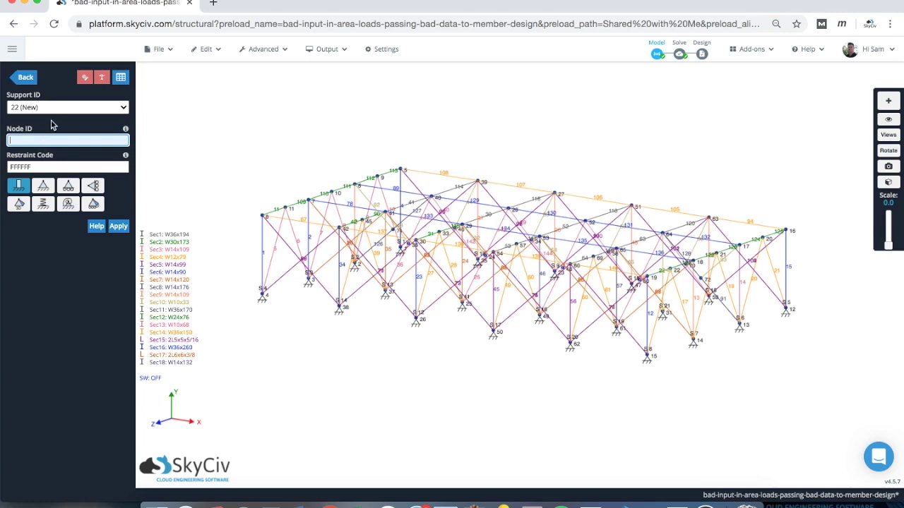
{"action": "left_click", "coordinate": [120, 80]}
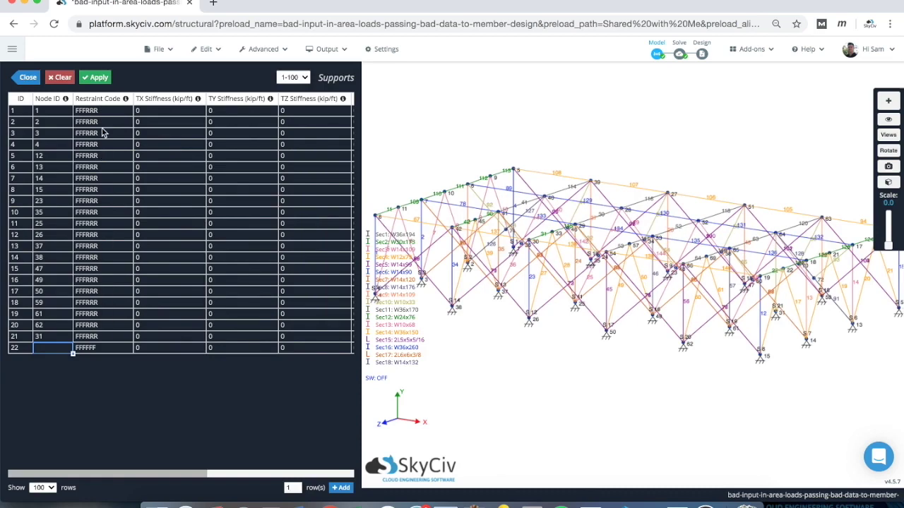
{"action": "double_click", "coordinate": [86, 201]}
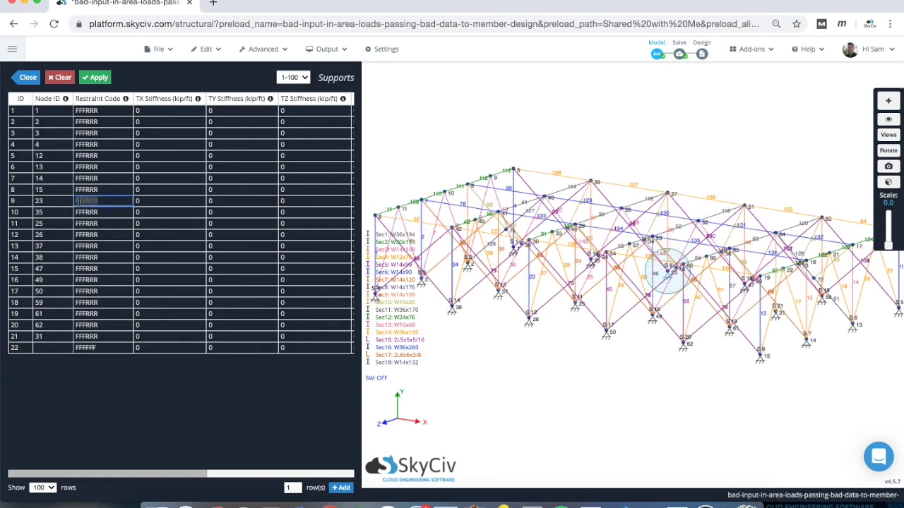
{"action": "type", "text": "RRR"}
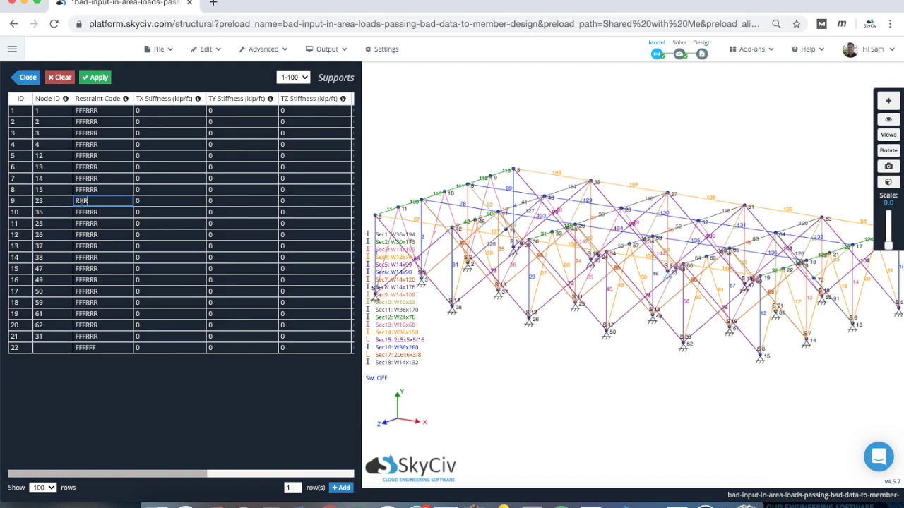
{"action": "type", "text": "FFF"}
{"action": "left_click", "coordinate": [107, 224]}
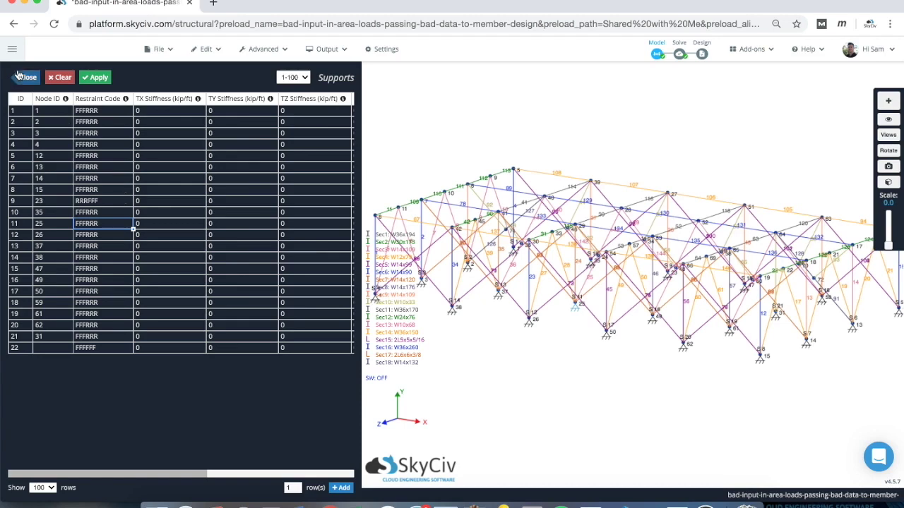
{"action": "left_click", "coordinate": [90, 204]}
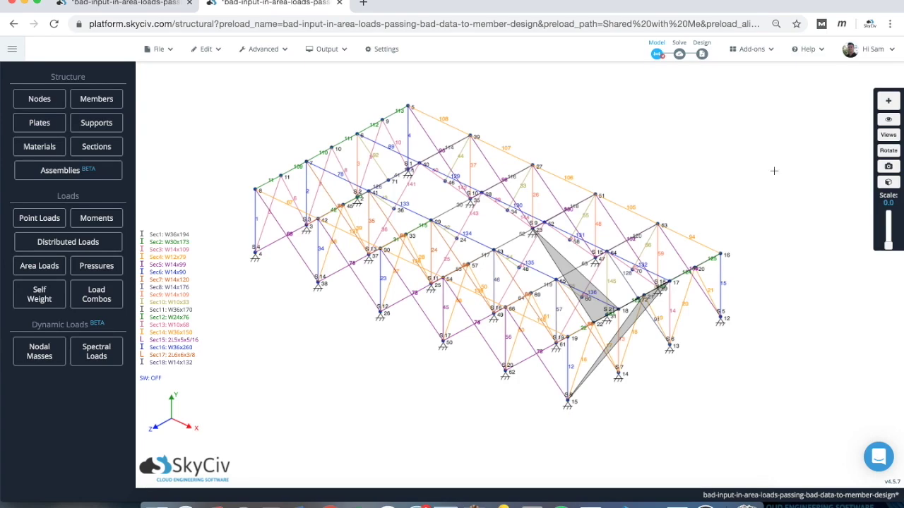
{"action": "mouse_move", "coordinate": [772, 169]}
{"action": "left_mouse_down"}
{"action": "mouse_move", "coordinate": [688, 163]}
{"action": "mouse_move", "coordinate": [790, 170]}
{"action": "left_mouse_up"}
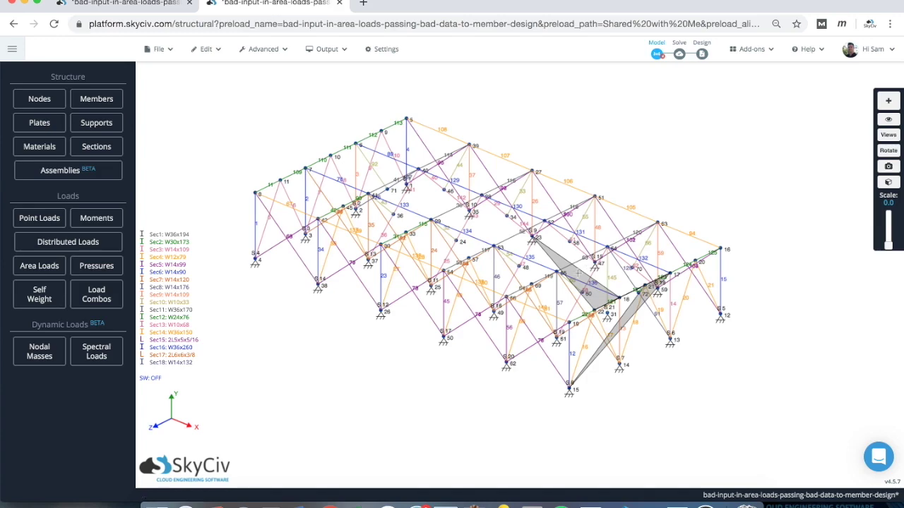
{"action": "left_click_drag", "start_coordinate": [623, 203], "coordinate": [640, 150]}
{"action": "left_click_drag", "start_coordinate": [696, 145], "coordinate": [693, 150]}
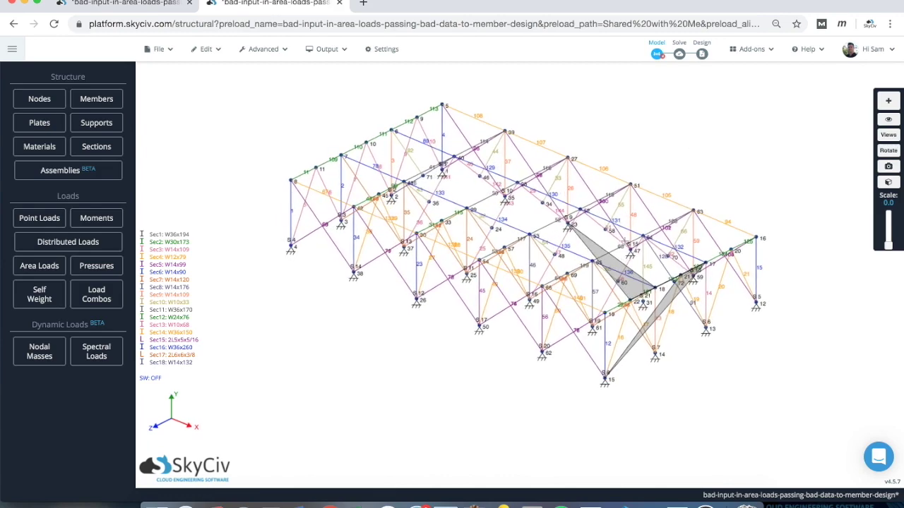
{"action": "left_click", "coordinate": [680, 54]}
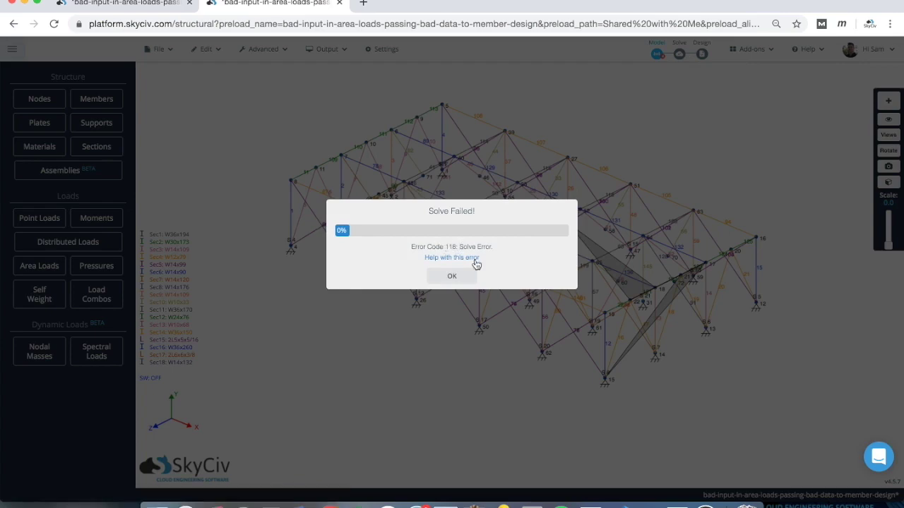
{"action": "left_click", "coordinate": [452, 276]}
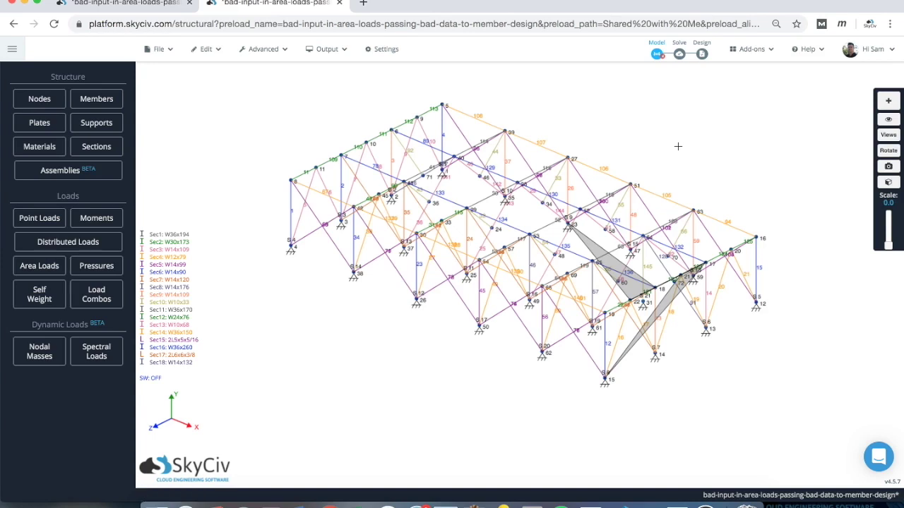
Step: Delete both grey plates from the truss, confirming each deletion
{"action": "mouse_move", "coordinate": [740, 420]}
{"action": "left_mouse_down"}
{"action": "mouse_move", "coordinate": [760, 415]}
{"action": "mouse_move", "coordinate": [755, 419]}
{"action": "left_mouse_up"}
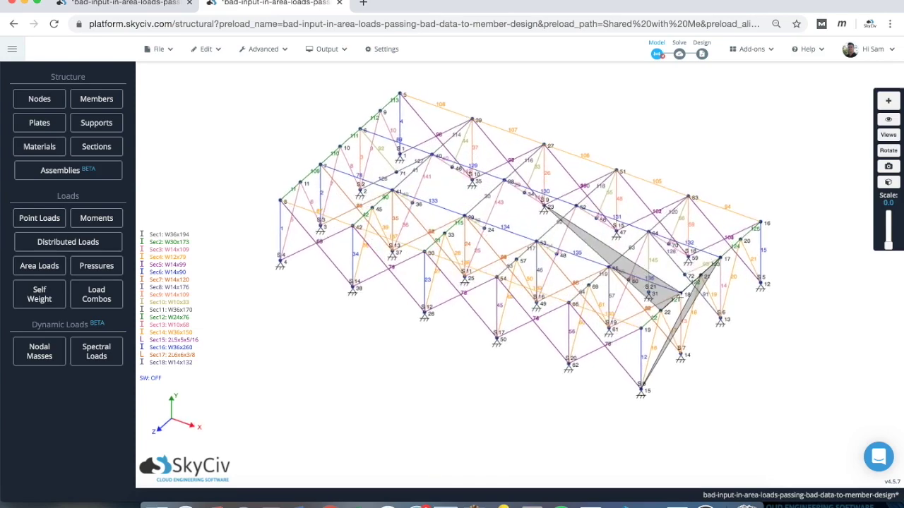
{"action": "left_click", "coordinate": [609, 254]}
{"action": "key", "text": "Delete"}
{"action": "key", "text": "Return"}
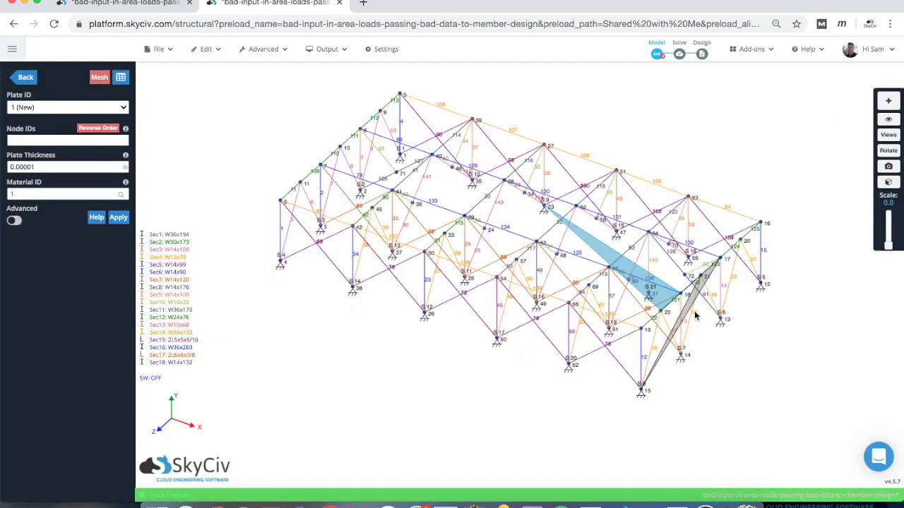
{"action": "left_click_drag", "start_coordinate": [762, 325], "coordinate": [727, 317]}
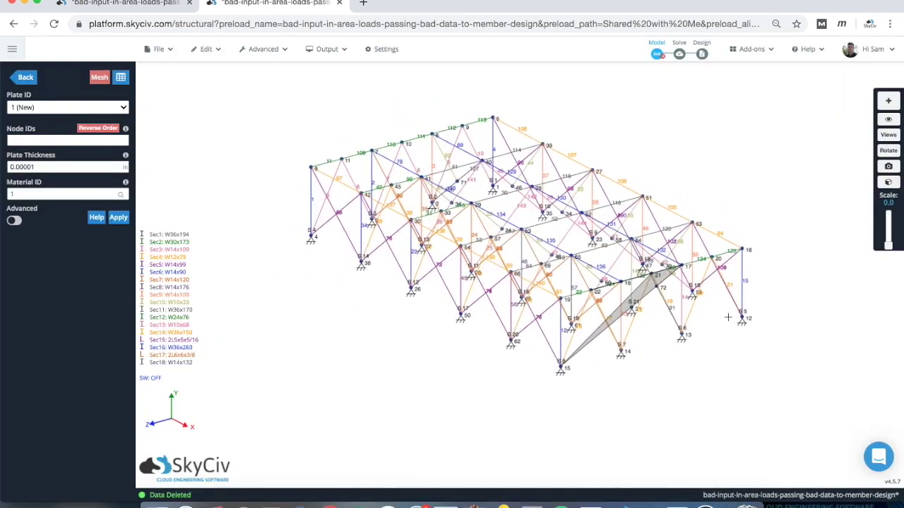
{"action": "left_click", "coordinate": [640, 286]}
{"action": "key", "text": "Delete"}
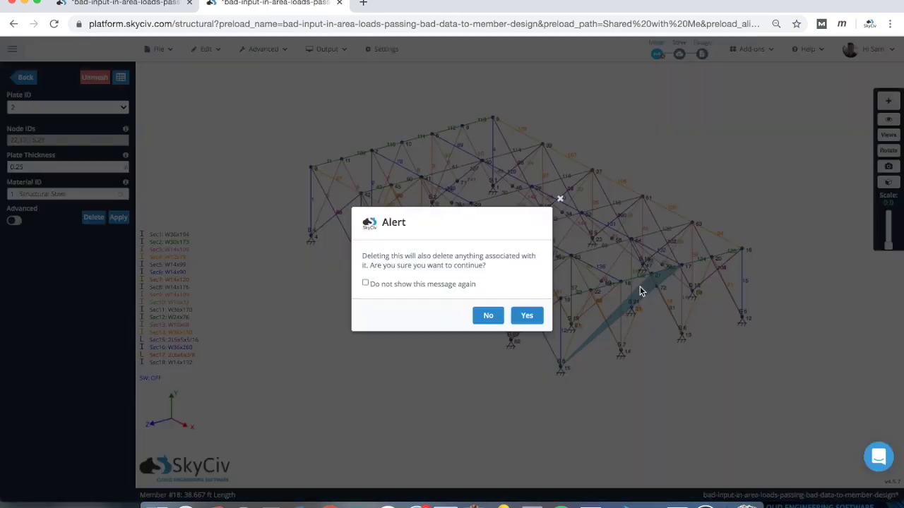
{"action": "key", "text": "Return"}
Step: Run a Linear Static analysis and close the success message to view results
{"action": "left_click_drag", "start_coordinate": [668, 133], "coordinate": [714, 152]}
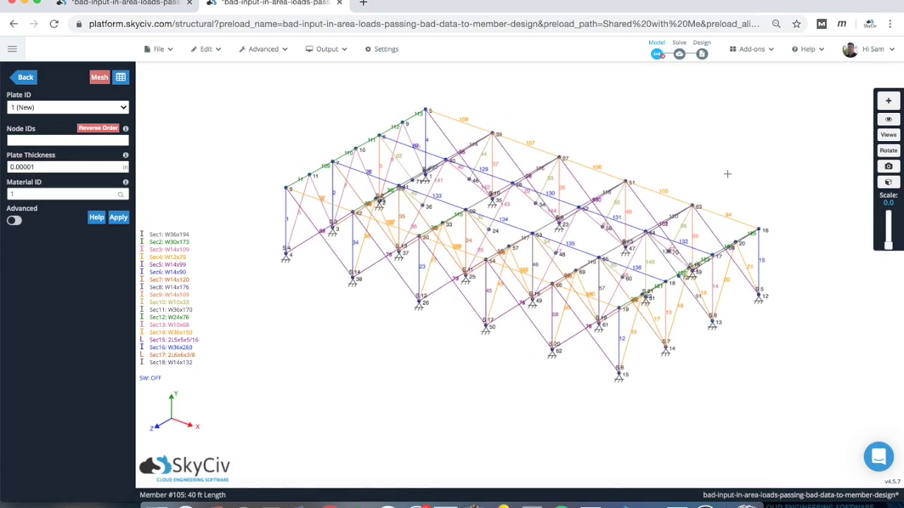
{"action": "left_click", "coordinate": [679, 57]}
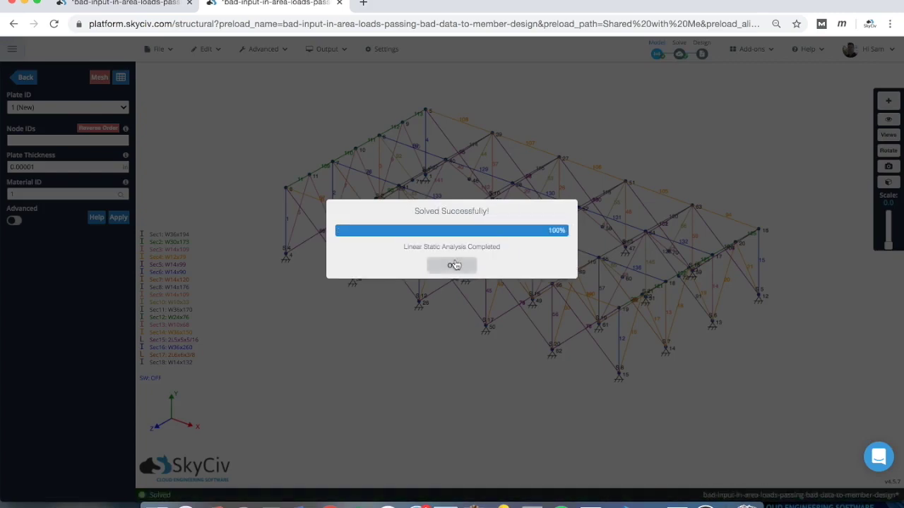
{"action": "left_click", "coordinate": [452, 264]}
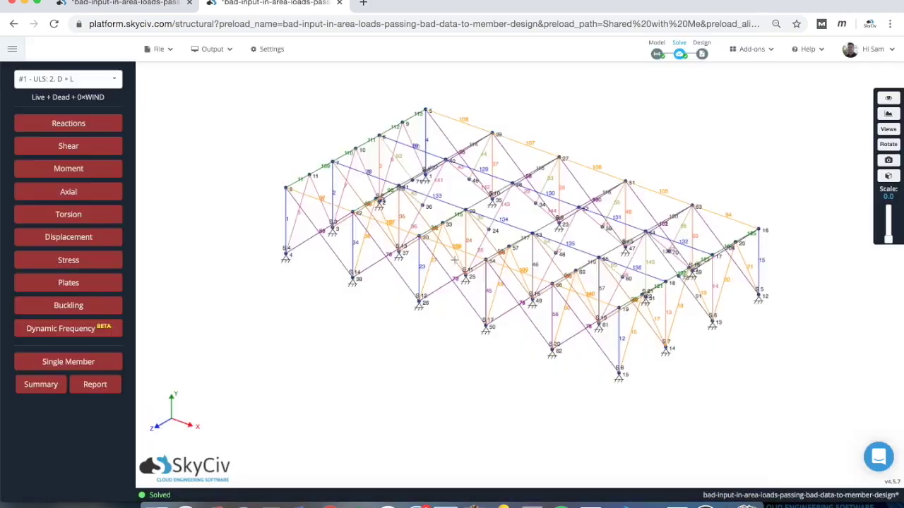
Step: Undo the plate deletion with Ctrl+Z, re-solve successfully, and return to the model view
{"action": "left_click", "coordinate": [655, 55]}
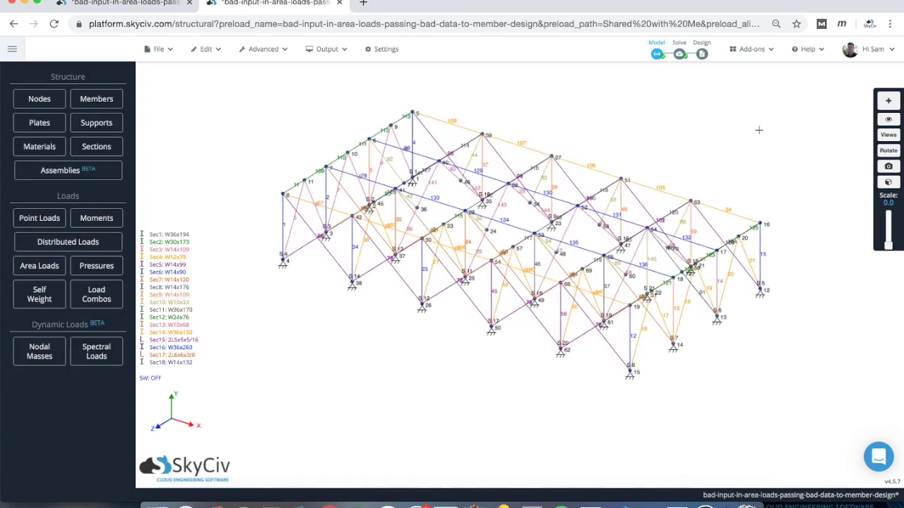
{"action": "key", "text": "ctrl+z"}
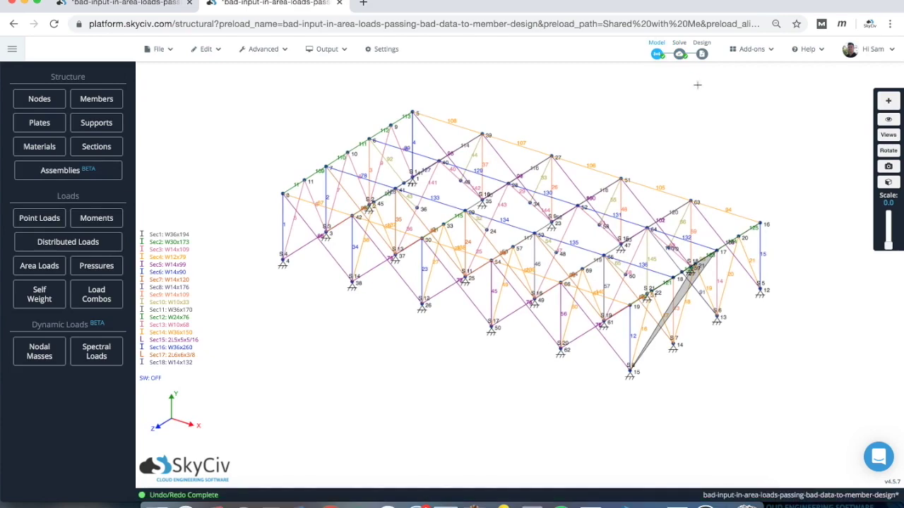
{"action": "left_click", "coordinate": [678, 54]}
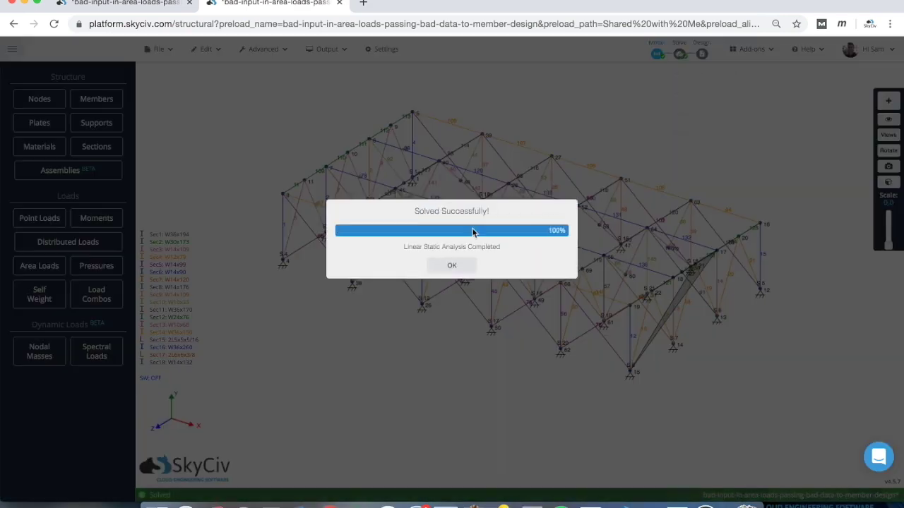
{"action": "left_click", "coordinate": [449, 266]}
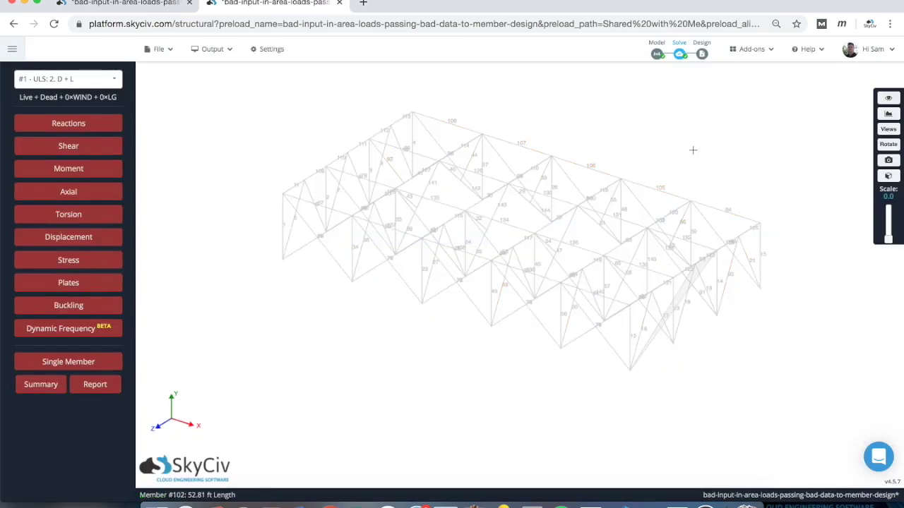
{"action": "left_click", "coordinate": [657, 54]}
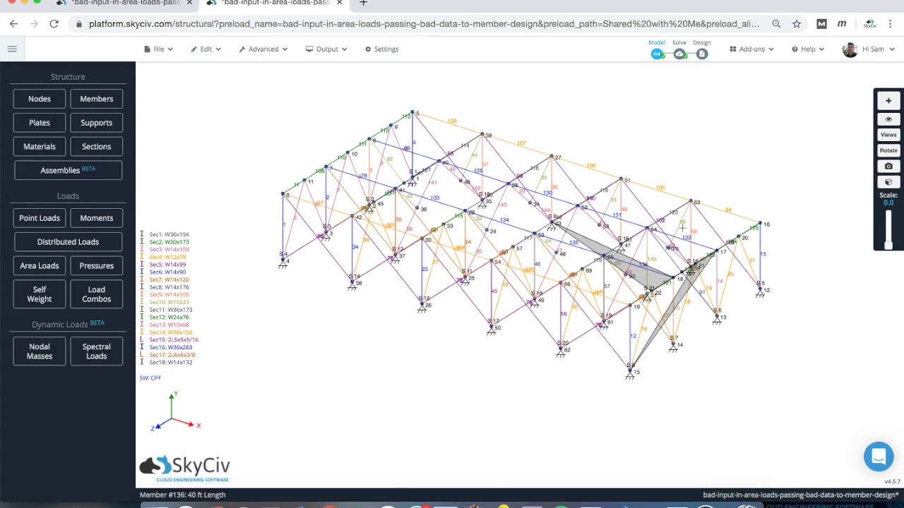
{"action": "left_click_drag", "start_coordinate": [679, 163], "coordinate": [655, 173]}
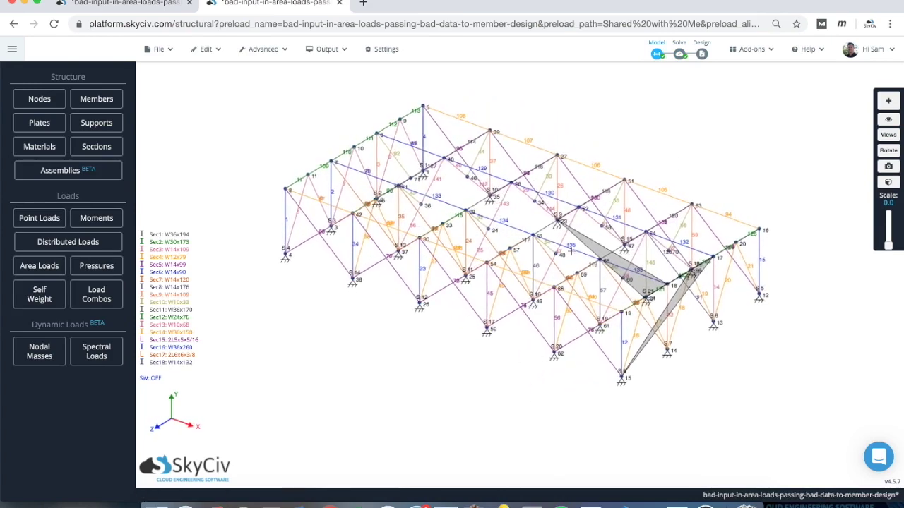
Step: Copy the node IDs 23, 18, 17, 22 of the existing plate, then delete that plate
{"action": "left_click", "coordinate": [597, 246]}
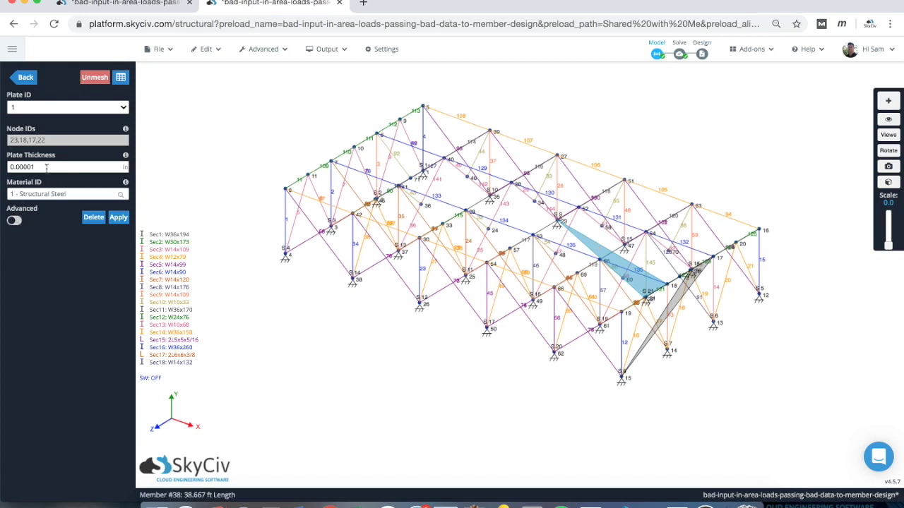
{"action": "left_click", "coordinate": [14, 221]}
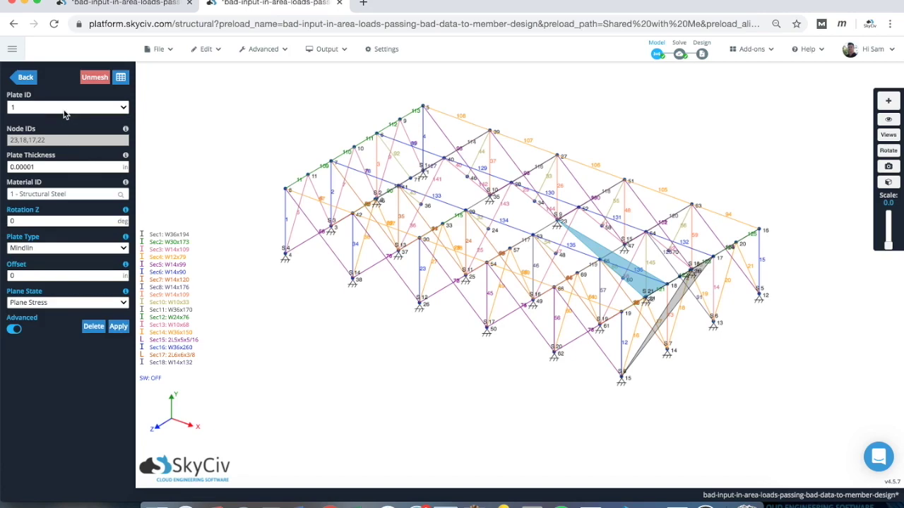
{"action": "left_click_drag", "start_coordinate": [49, 142], "coordinate": [7, 141]}
{"action": "key", "text": "ctrl+c"}
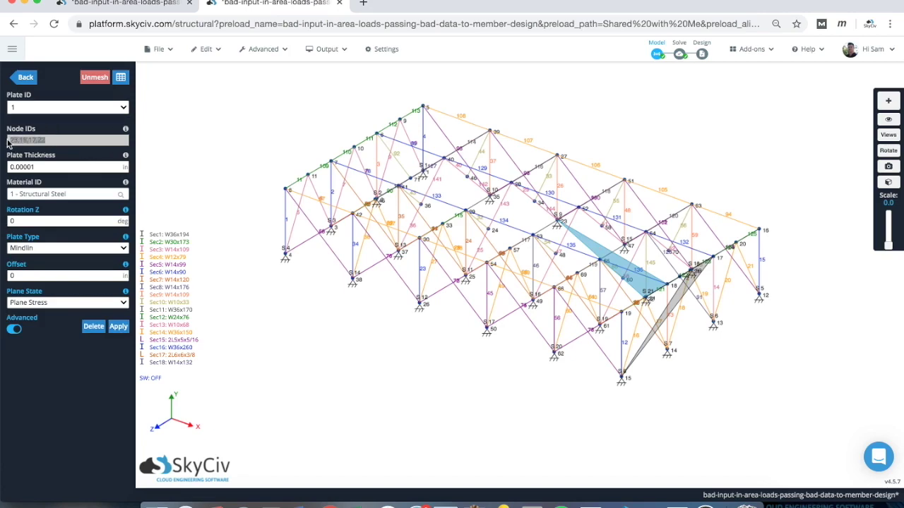
{"action": "left_click", "coordinate": [94, 326]}
{"action": "left_click", "coordinate": [486, 306]}
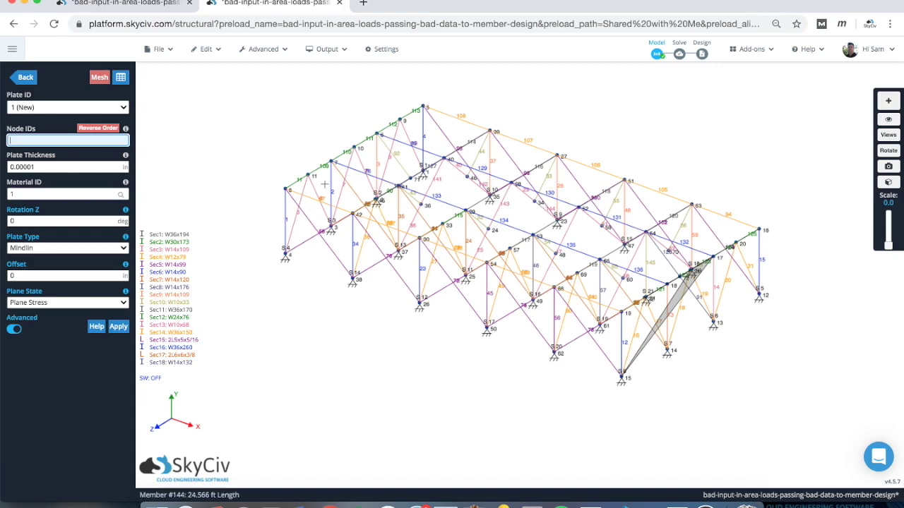
Step: Recreate the plate on nodes 23, 18, 17, 22 with thickness 0.00001 and solve the model
{"action": "key", "text": "ctrl+v"}
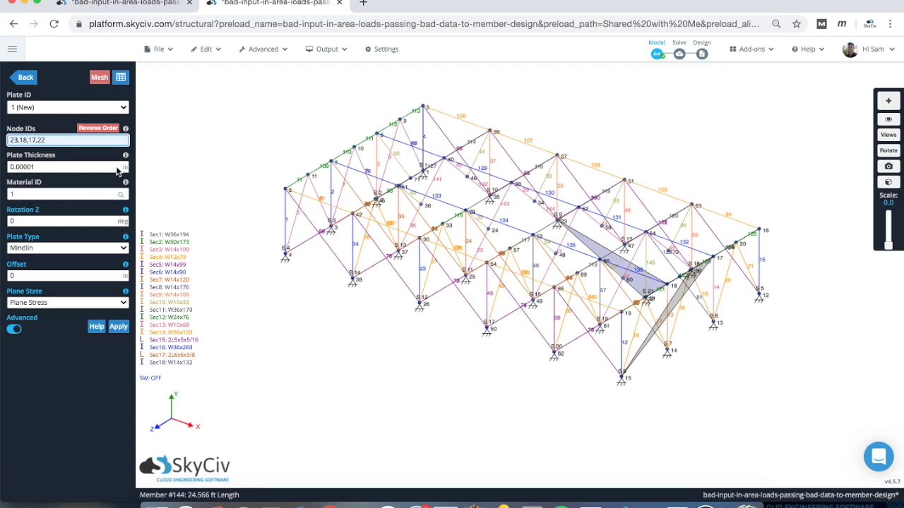
{"action": "left_click", "coordinate": [44, 166]}
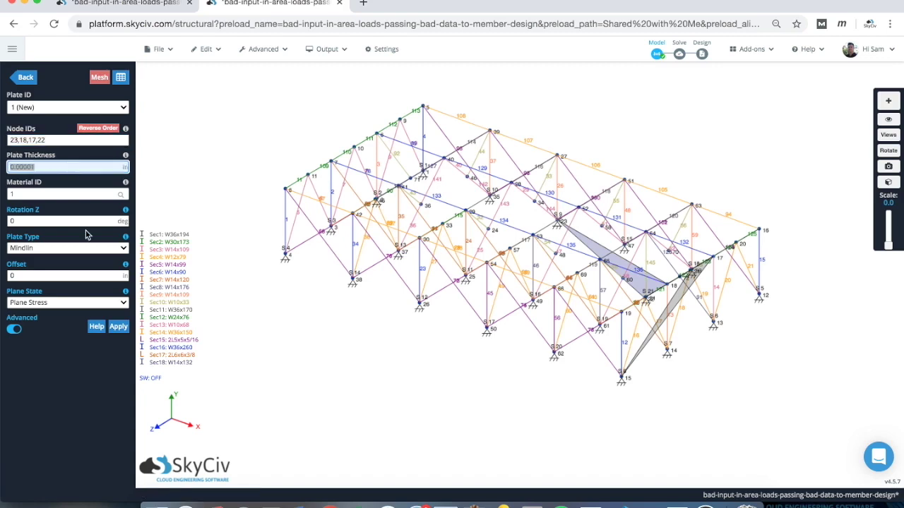
{"action": "left_click", "coordinate": [118, 327]}
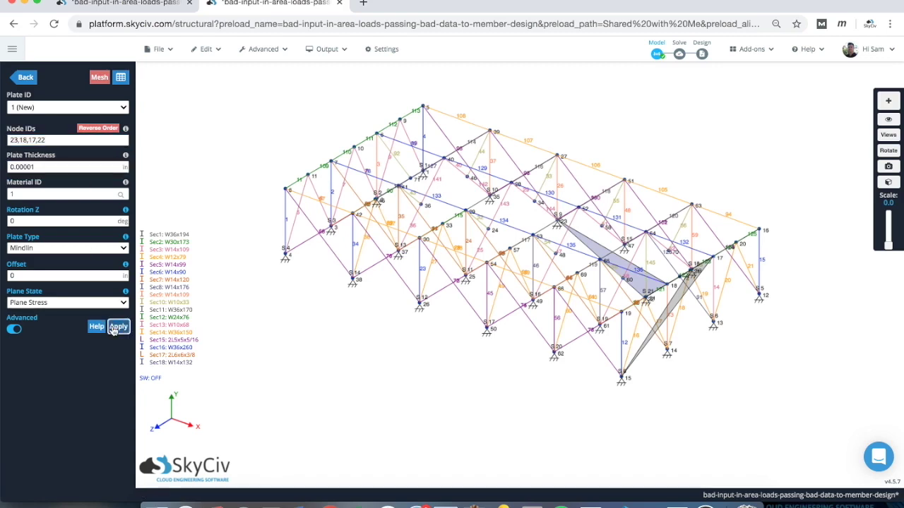
{"action": "left_click", "coordinate": [679, 55]}
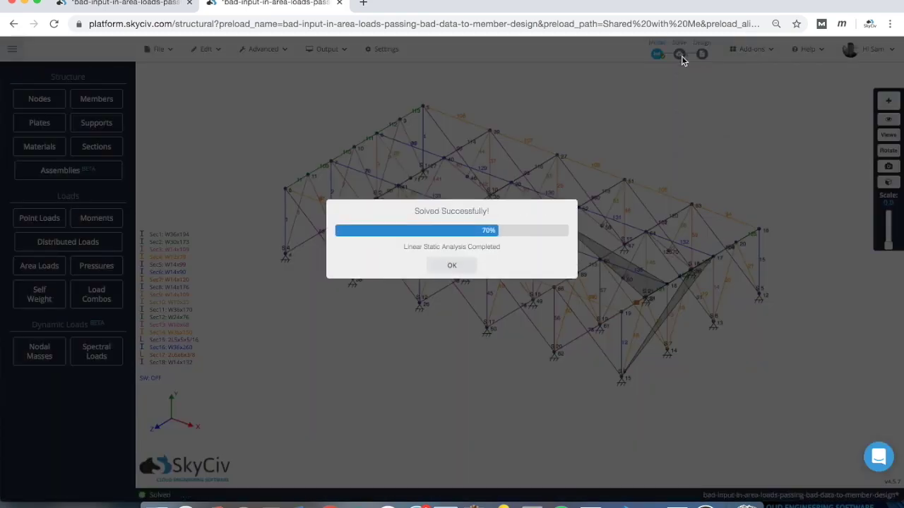
Step: Dismiss the Solved Successfully message to reach the analysis results
{"action": "left_click", "coordinate": [452, 266]}
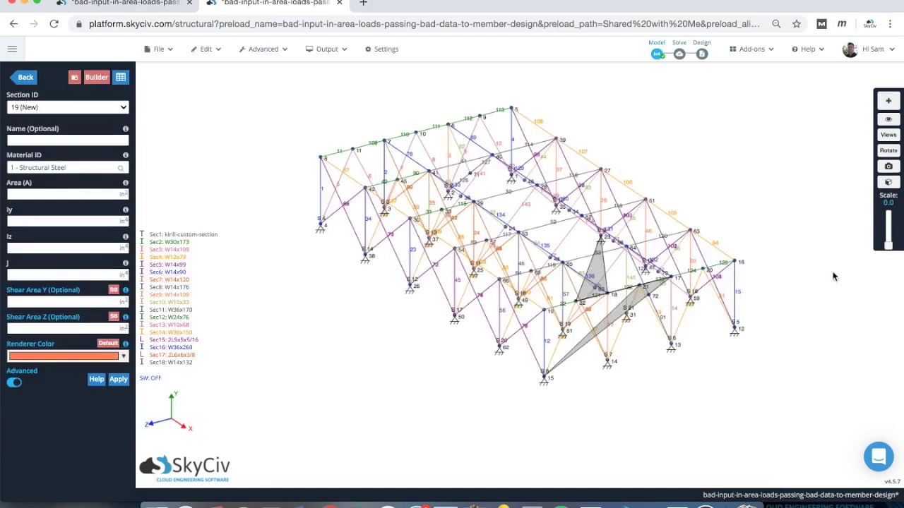
Step: Close the section editor to return to the truss with its 18 sections
{"action": "left_click", "coordinate": [25, 77]}
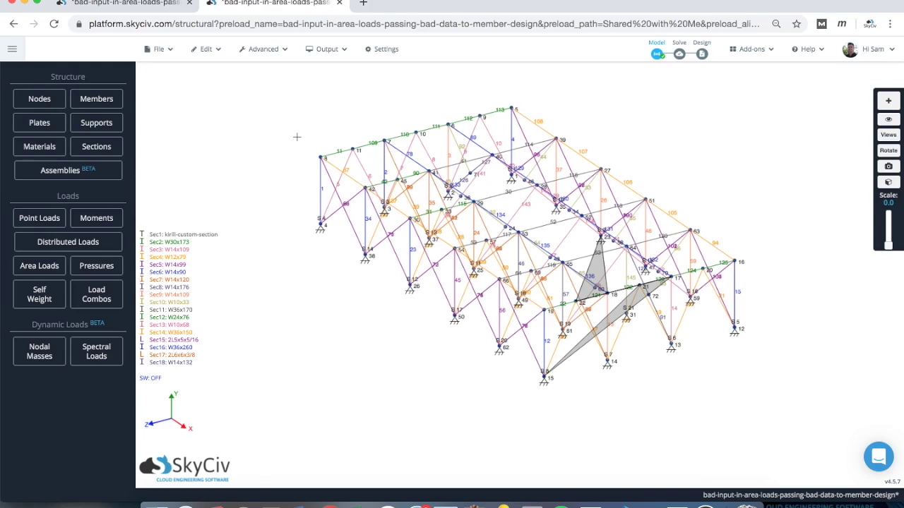
Step: Show the truss as a 3D render, then zoom and orbit to inspect its members
{"action": "left_click", "coordinate": [326, 49]}
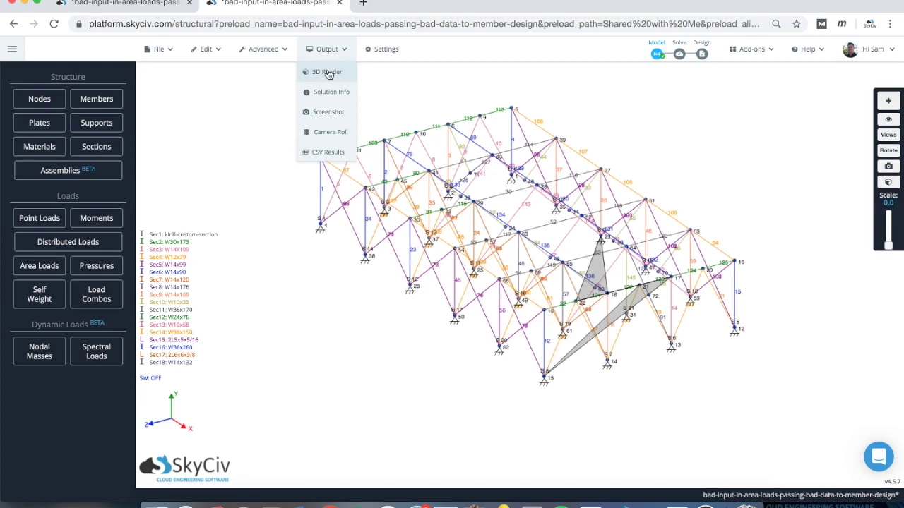
{"action": "left_click", "coordinate": [328, 73]}
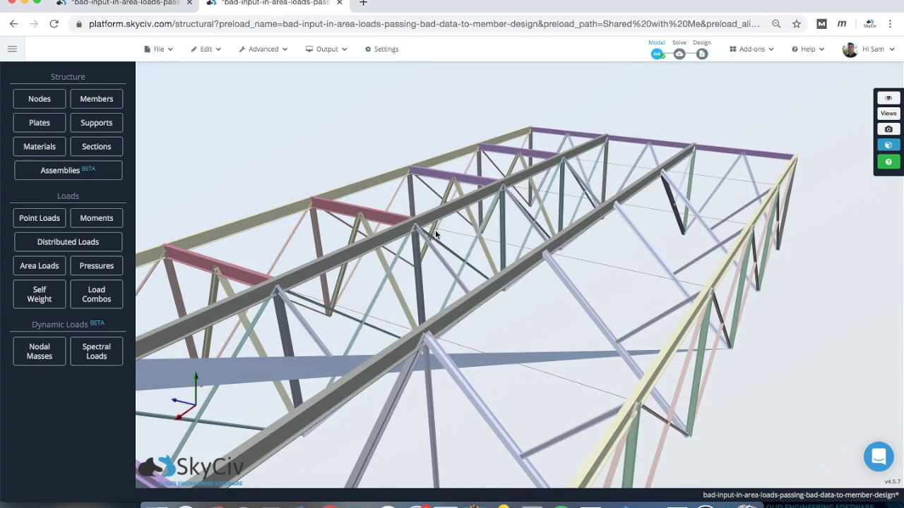
{"action": "scroll", "coordinate": [508, 240], "scroll_direction": "up", "scroll_amount": 3}
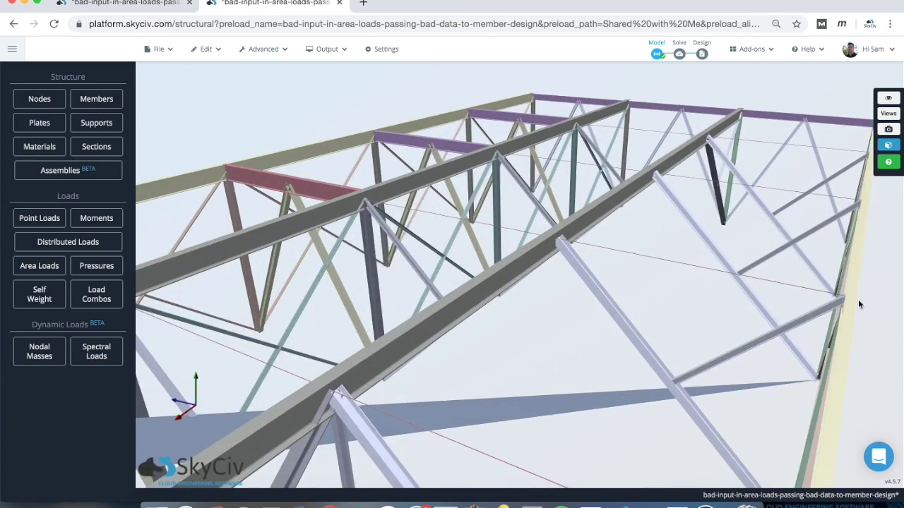
{"action": "scroll", "coordinate": [857, 299], "scroll_direction": "down", "scroll_amount": 3}
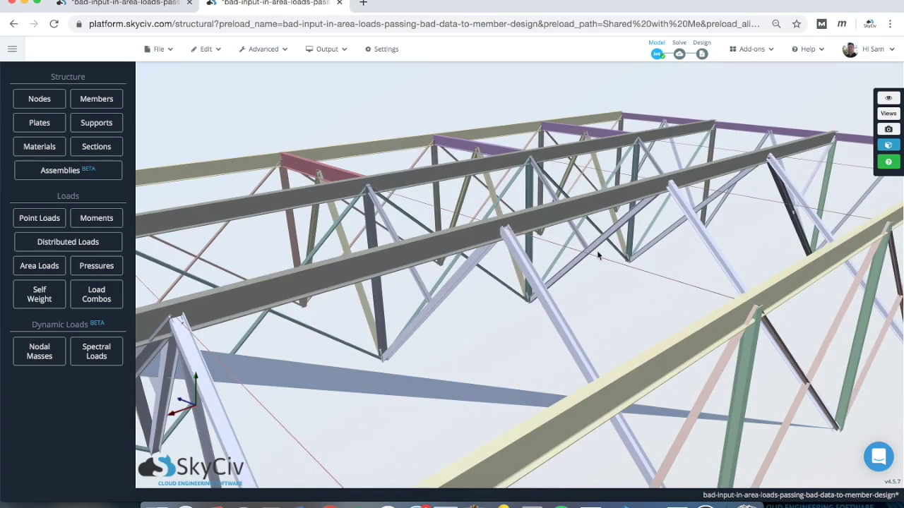
{"action": "scroll", "coordinate": [641, 258], "scroll_direction": "down", "scroll_amount": 5}
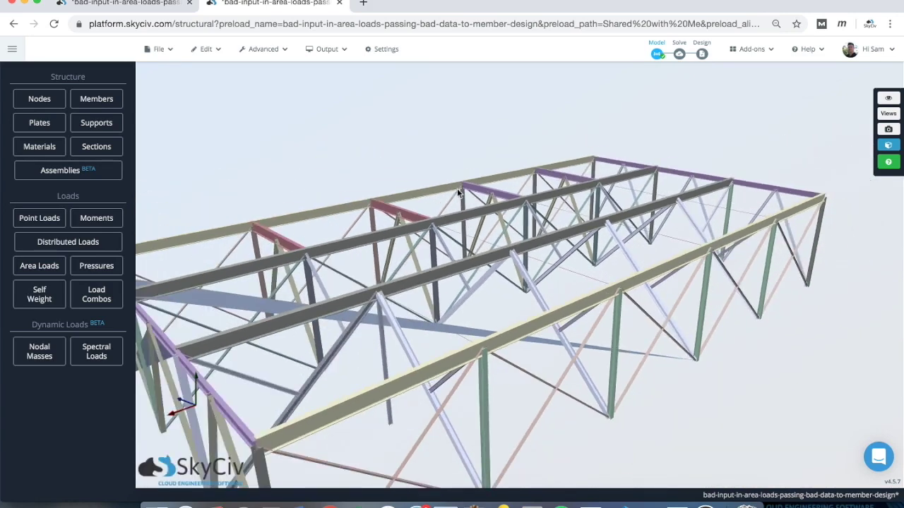
{"action": "left_click_drag", "start_coordinate": [457, 187], "coordinate": [622, 169]}
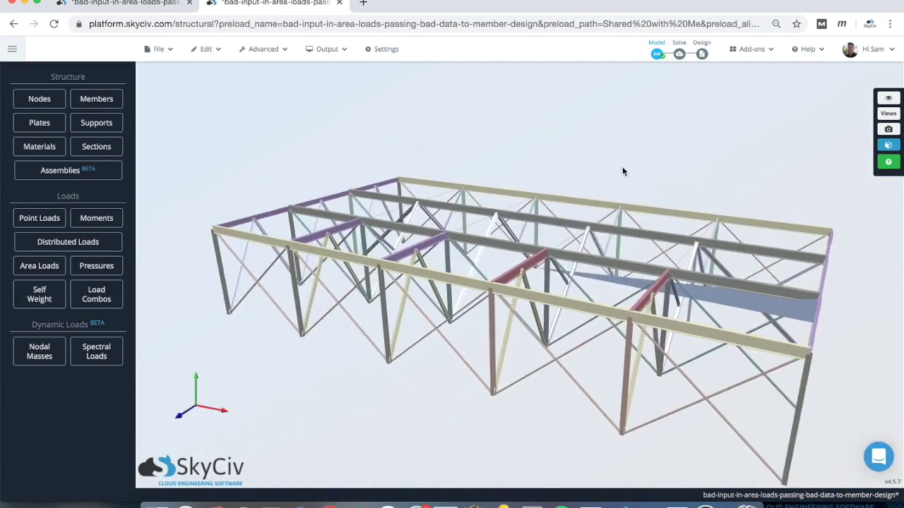
{"action": "scroll", "coordinate": [618, 172], "scroll_direction": "down", "scroll_amount": 2}
Step: Return the truss to the labelled wireframe view and review, then close, the Repair Model options
{"action": "mouse_move", "coordinate": [329, 48]}
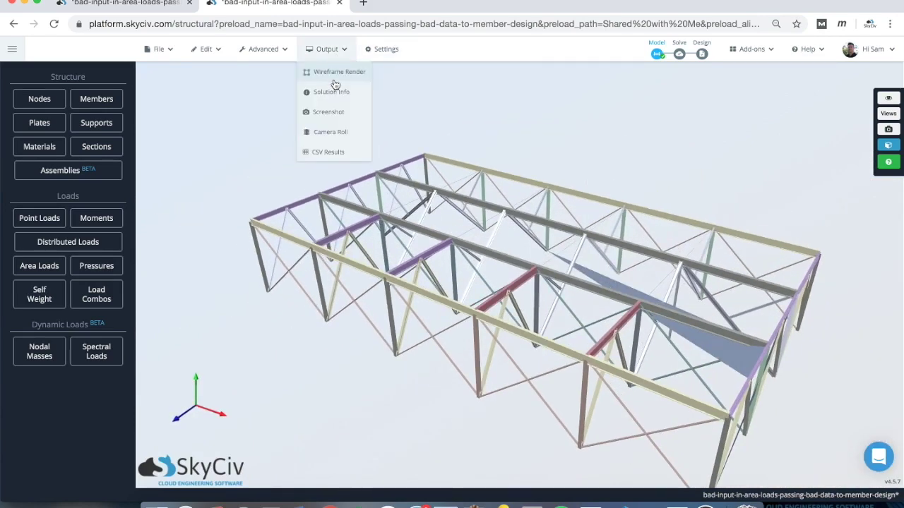
{"action": "left_click", "coordinate": [333, 72]}
{"action": "mouse_move", "coordinate": [265, 55]}
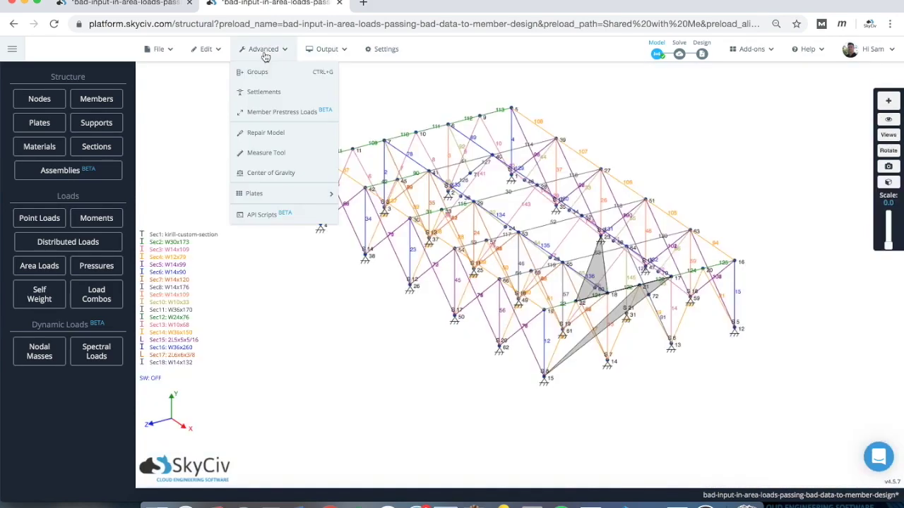
{"action": "left_click", "coordinate": [276, 134]}
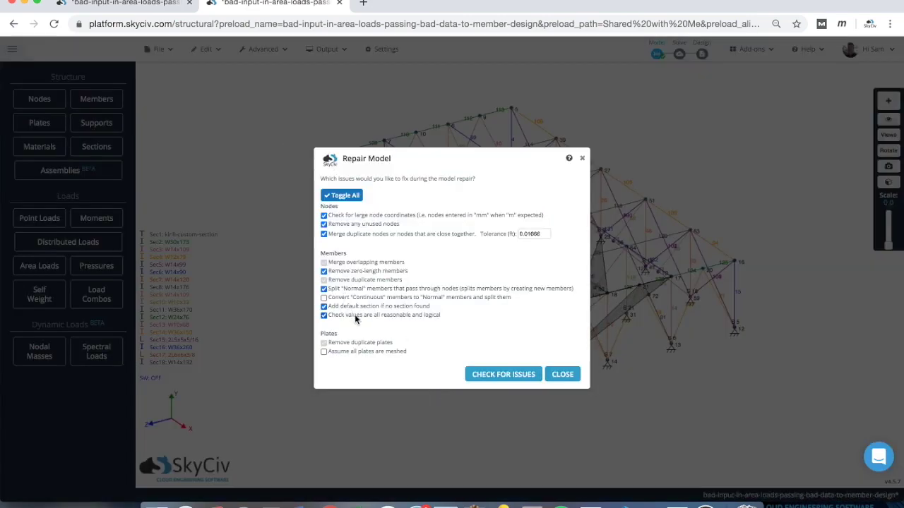
{"action": "left_click", "coordinate": [571, 378]}
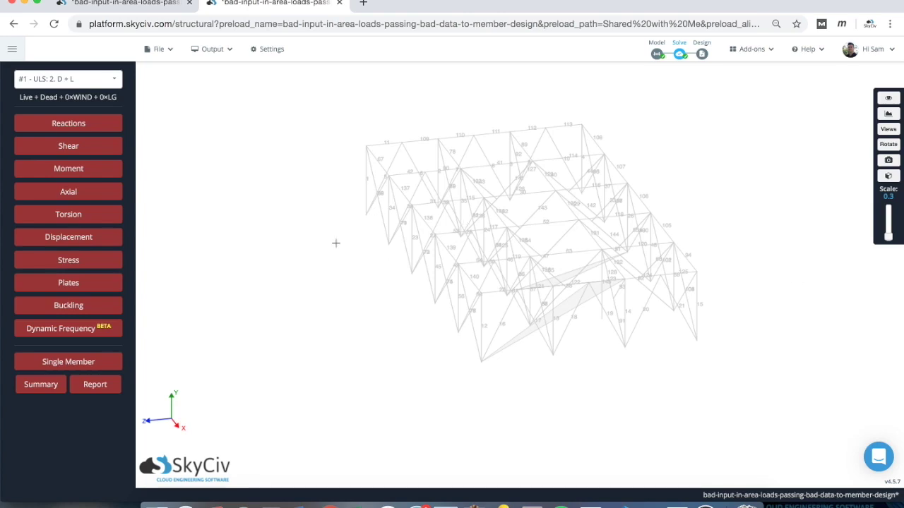
{"action": "left_click_drag", "start_coordinate": [285, 200], "coordinate": [291, 207]}
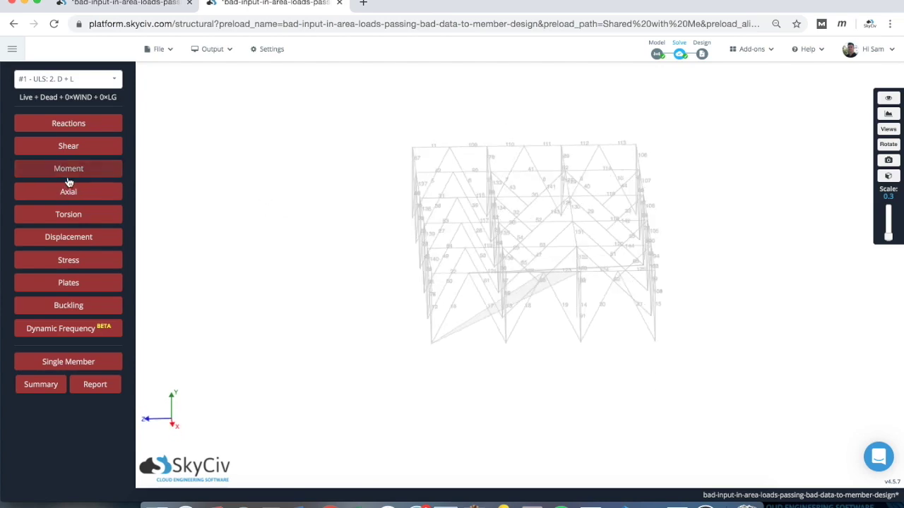
{"action": "left_click", "coordinate": [84, 261]}
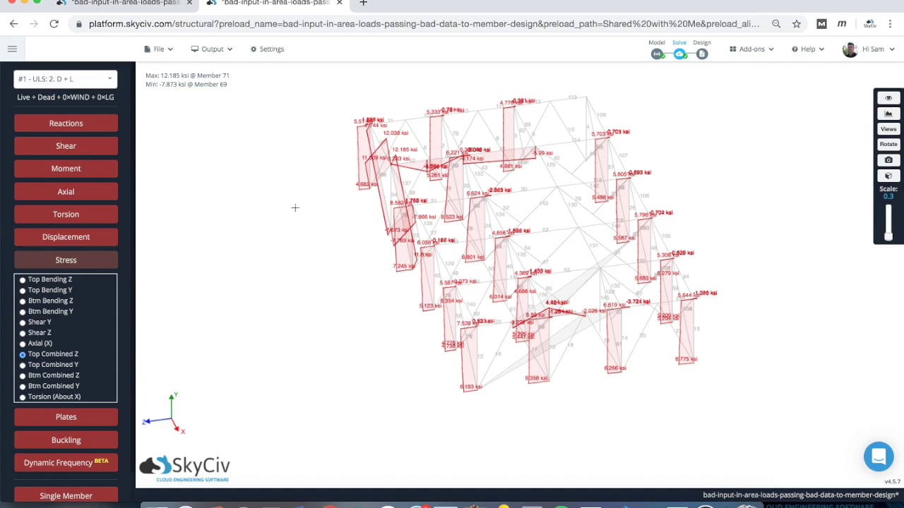
{"action": "left_click_drag", "start_coordinate": [293, 204], "coordinate": [300, 204]}
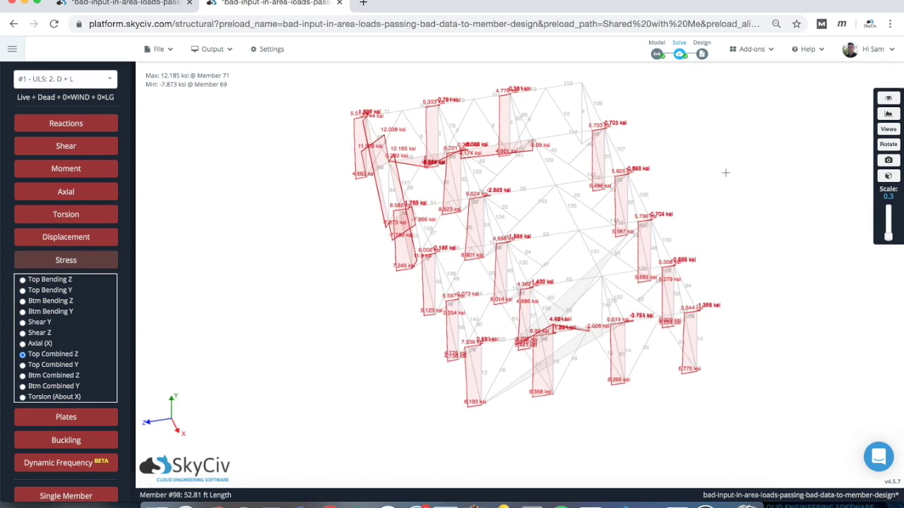
{"action": "left_click", "coordinate": [89, 260]}
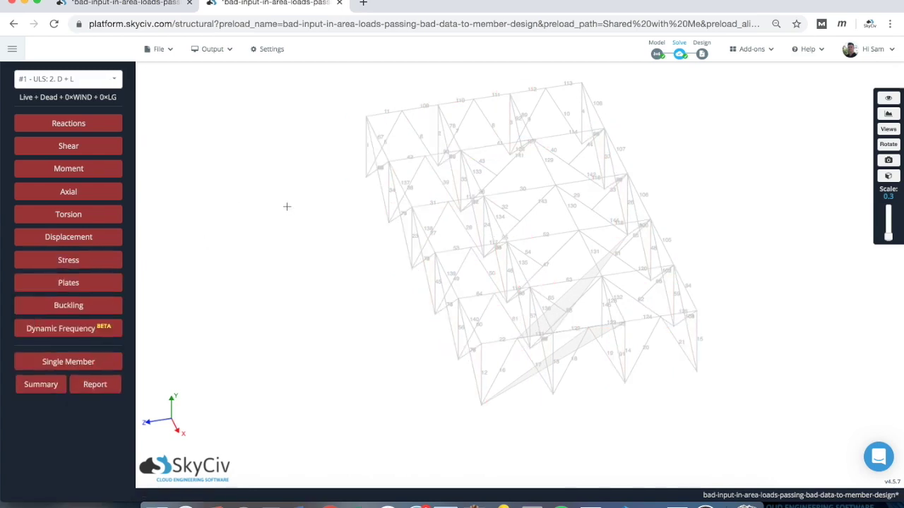
{"action": "left_click", "coordinate": [98, 240]}
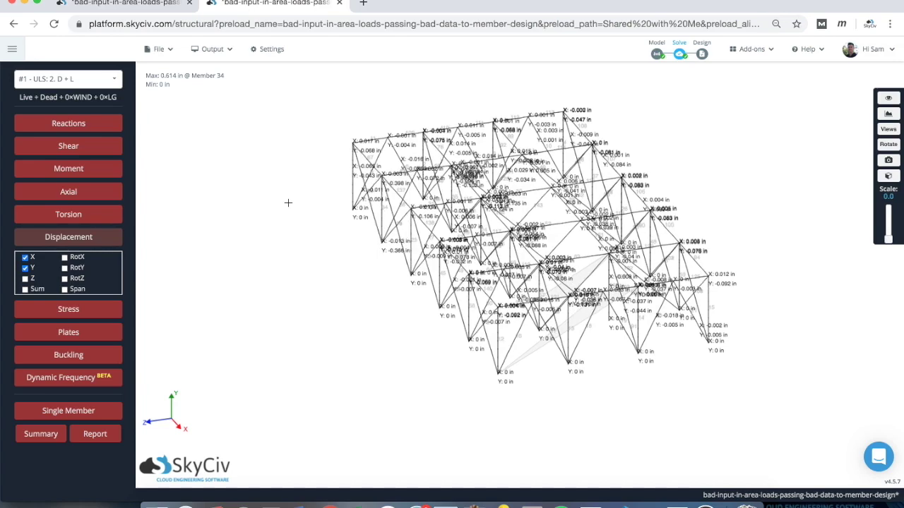
Step: Animate the deflected shape at scales 1.2, 0.0 and 1.0, then return to modelling
{"action": "left_click_drag", "start_coordinate": [888, 235], "coordinate": [891, 230]}
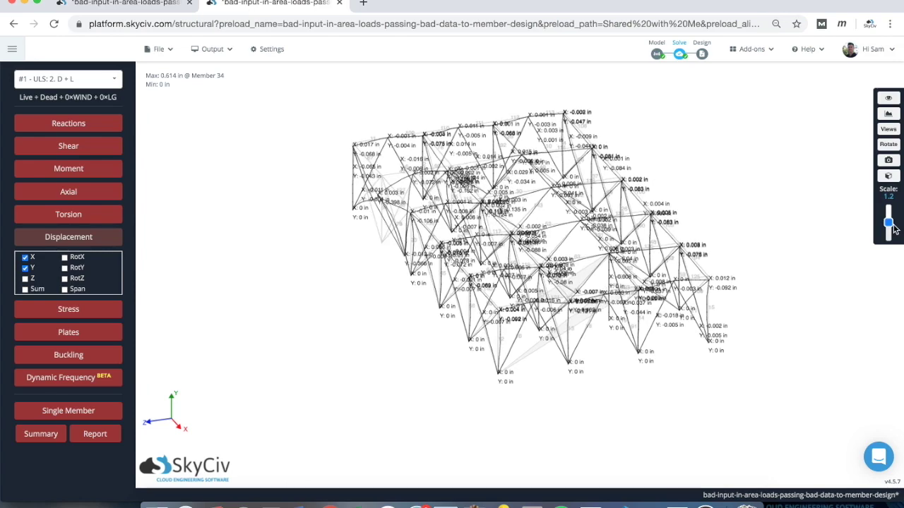
{"action": "left_click_drag", "start_coordinate": [891, 224], "coordinate": [890, 244]}
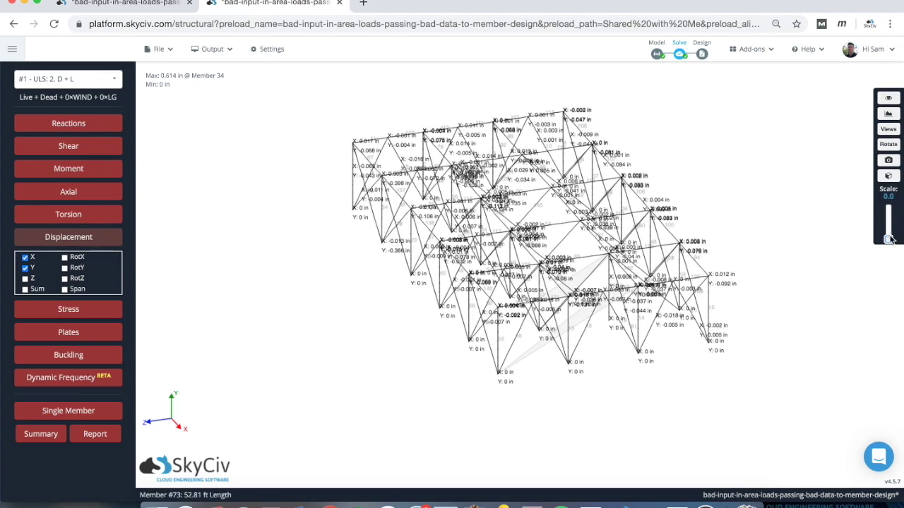
{"action": "left_click_drag", "start_coordinate": [891, 240], "coordinate": [890, 223]}
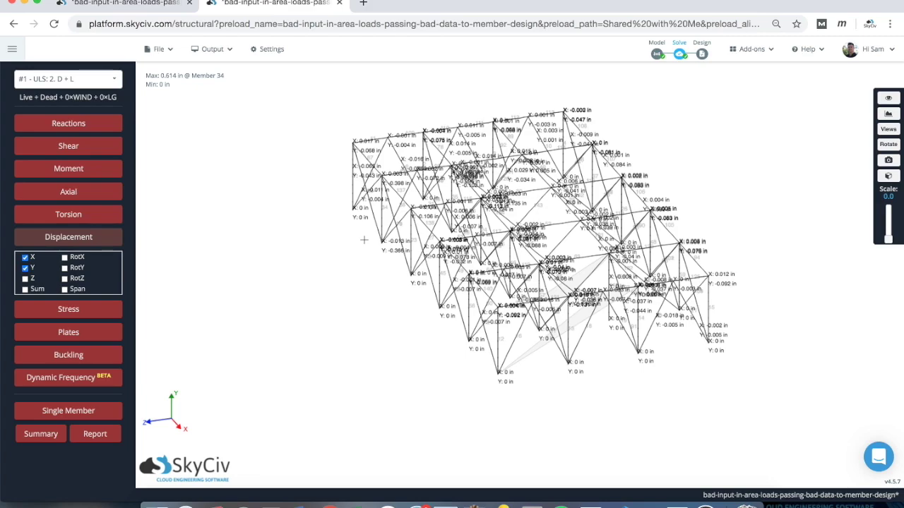
{"action": "left_click", "coordinate": [656, 54]}
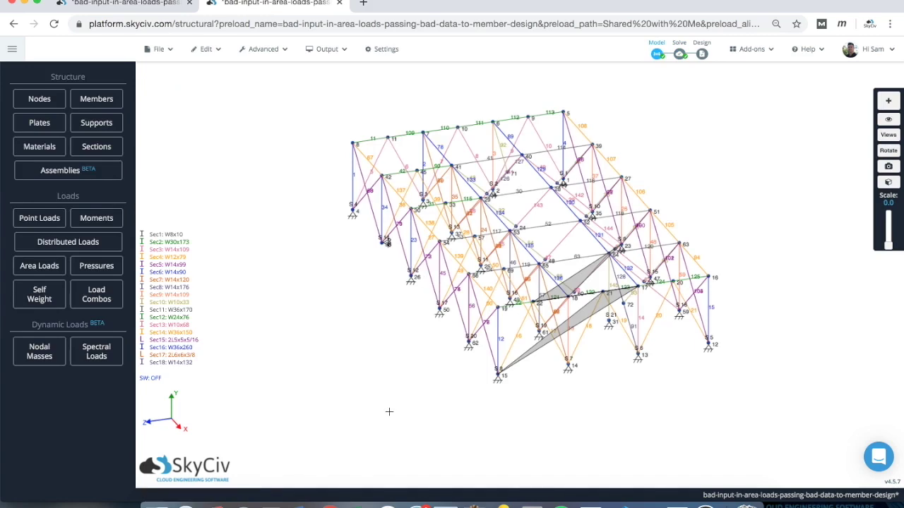
Step: Re-solve the model and review the summary showing material yield utility 1157.2
{"action": "left_click", "coordinate": [679, 53]}
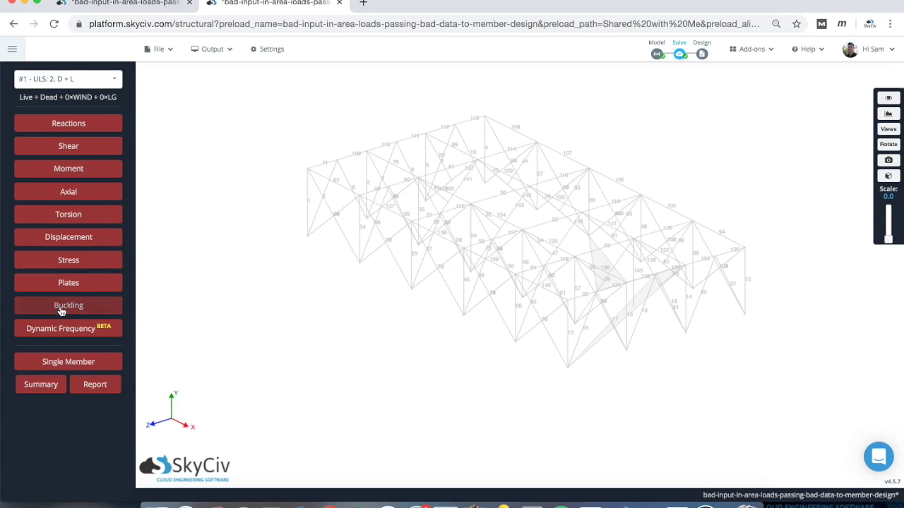
{"action": "left_click", "coordinate": [41, 386]}
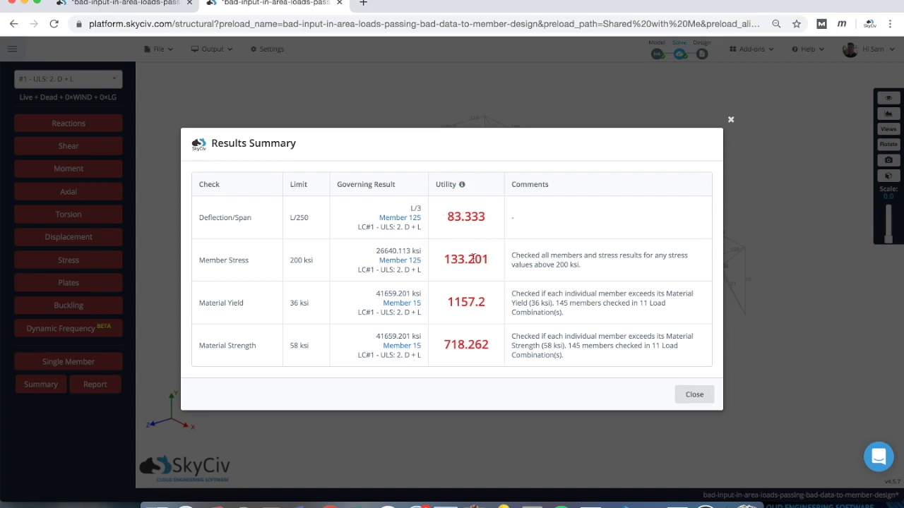
{"action": "left_click", "coordinate": [694, 393]}
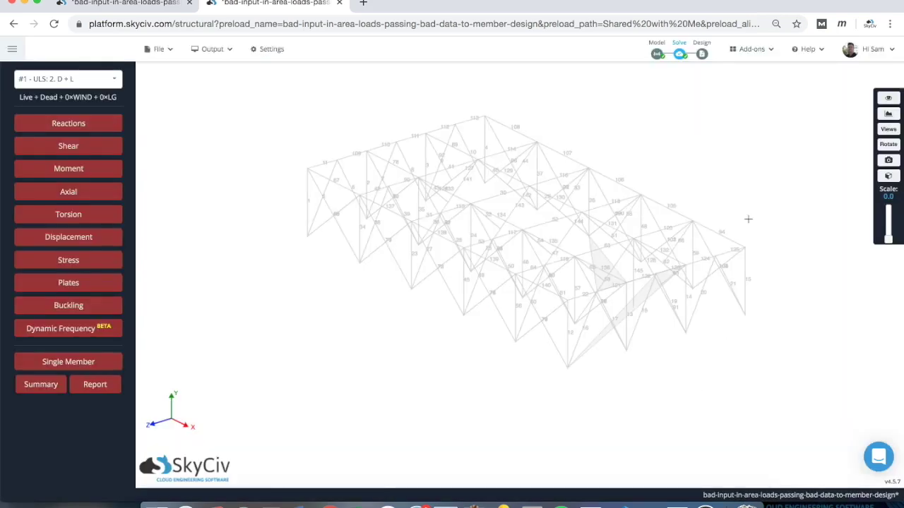
Step: Show displacements peaking at 590.68 in at Member 15 and orbit to inspect them
{"action": "left_click", "coordinate": [106, 242]}
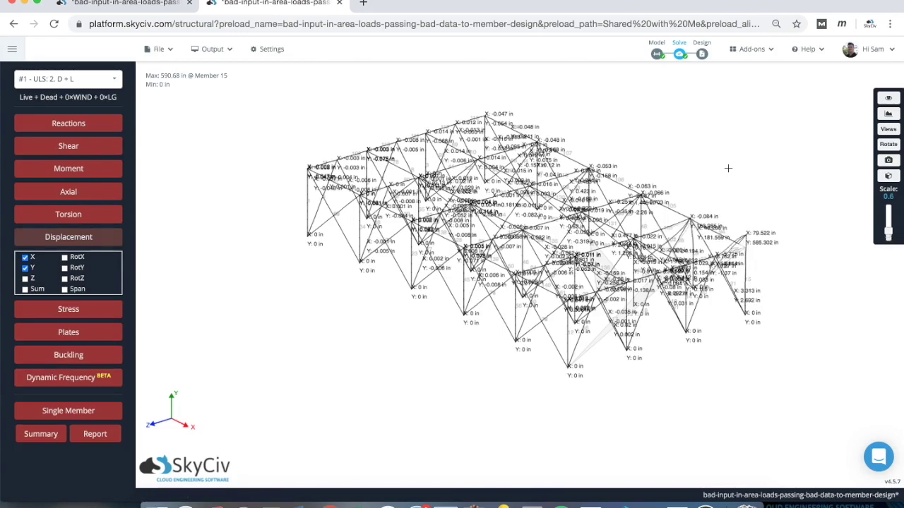
{"action": "left_click_drag", "start_coordinate": [765, 167], "coordinate": [757, 167]}
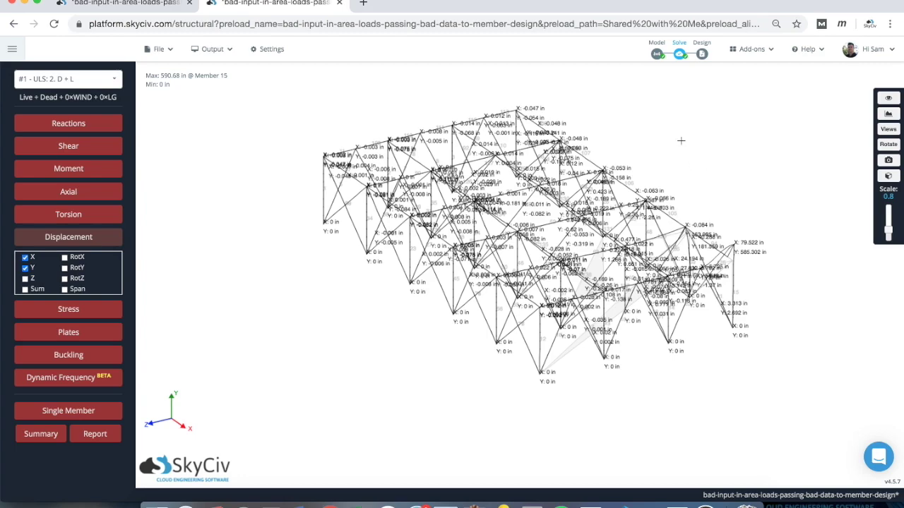
{"action": "left_click_drag", "start_coordinate": [680, 139], "coordinate": [698, 139]}
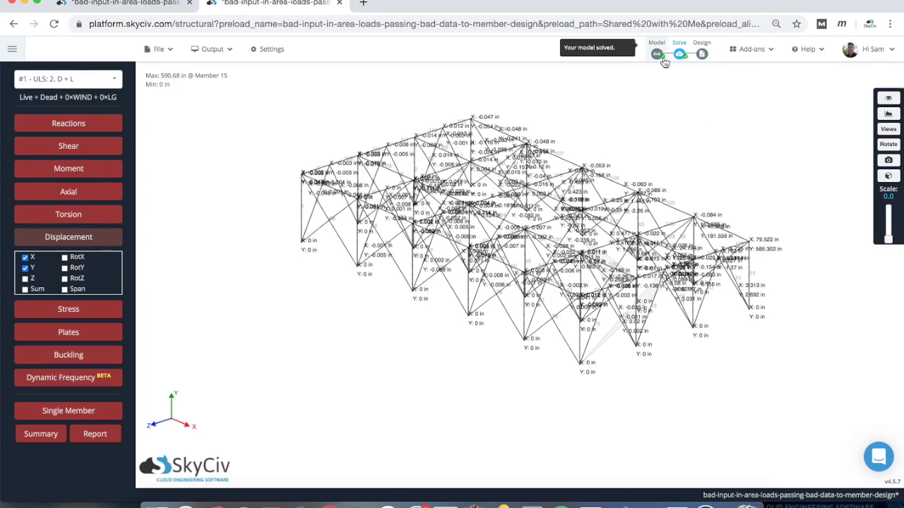
{"action": "mouse_move", "coordinate": [681, 56]}
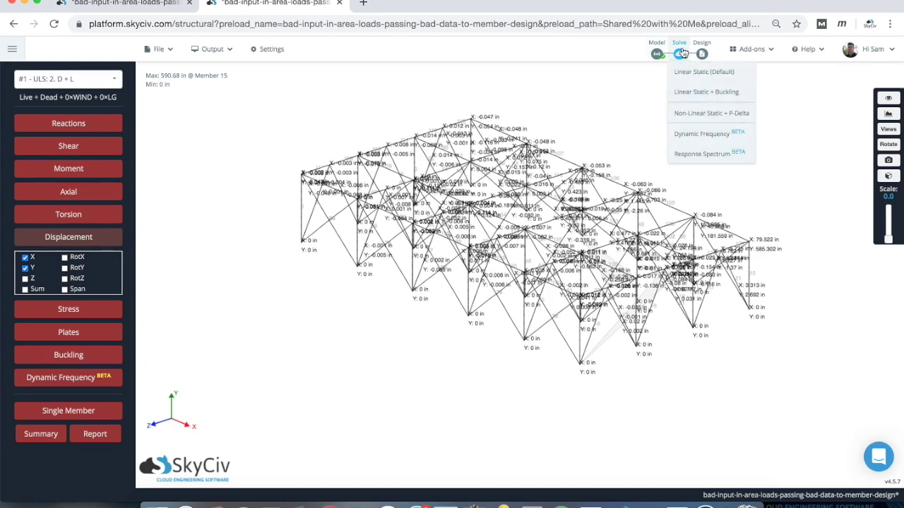
Step: Run a Linear Static + Buckling analysis and display the buckling loads with load factor 0.083
{"action": "left_click", "coordinate": [709, 93]}
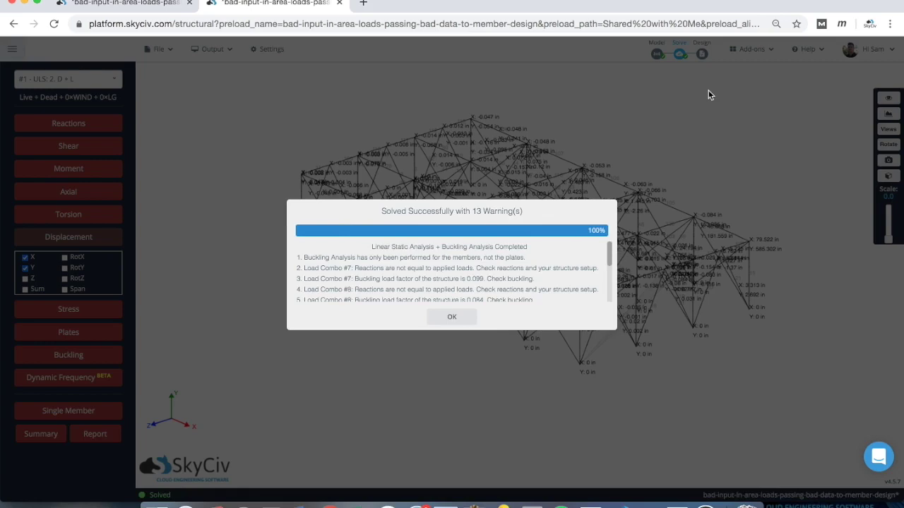
{"action": "left_click", "coordinate": [449, 321]}
{"action": "left_click", "coordinate": [67, 239]}
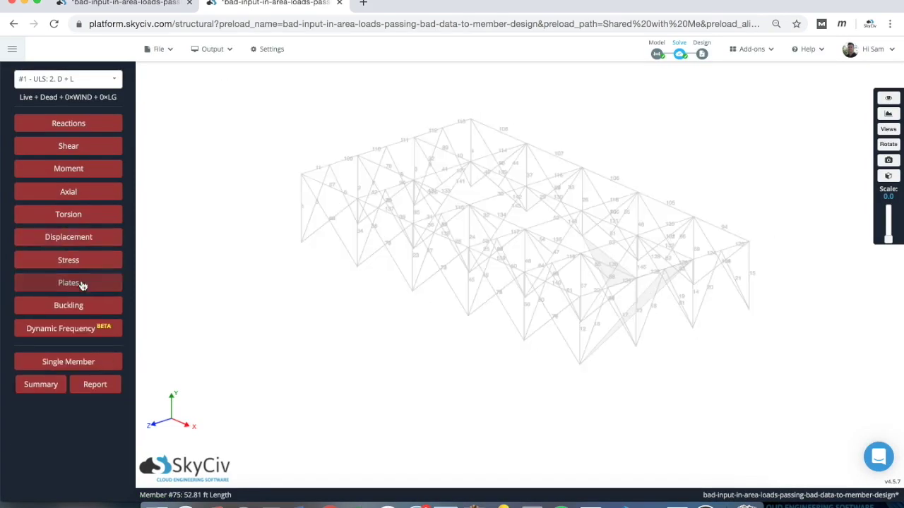
{"action": "left_click", "coordinate": [69, 305]}
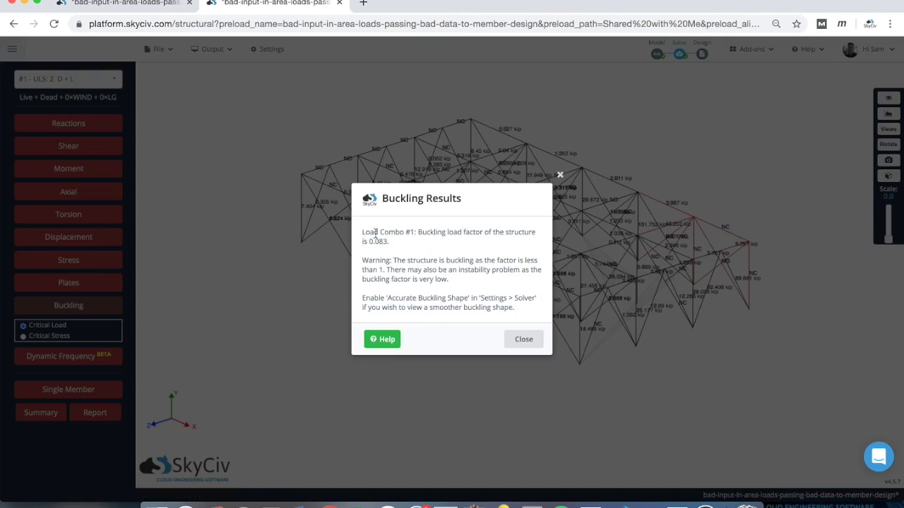
{"action": "left_click", "coordinate": [523, 339]}
Step: Orbit the buckling view slightly to inspect the per-member critical loads
{"action": "left_click_drag", "start_coordinate": [729, 222], "coordinate": [731, 174]}
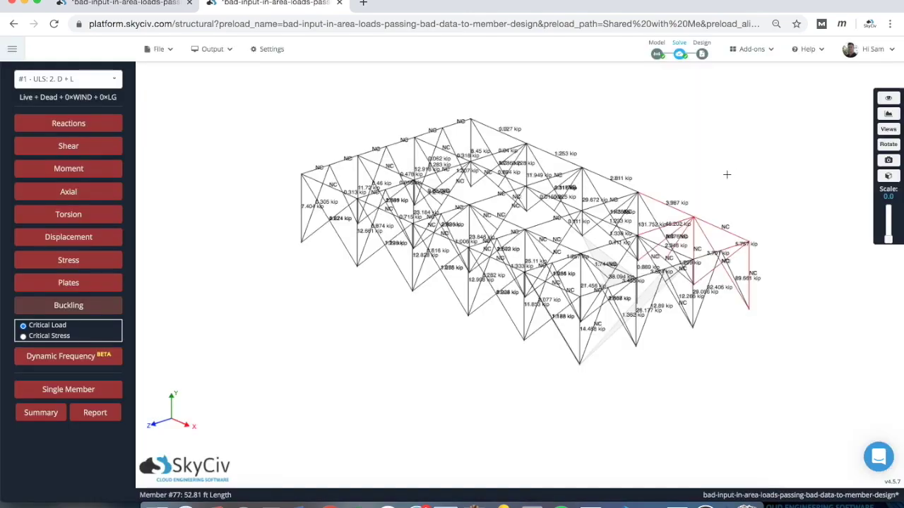